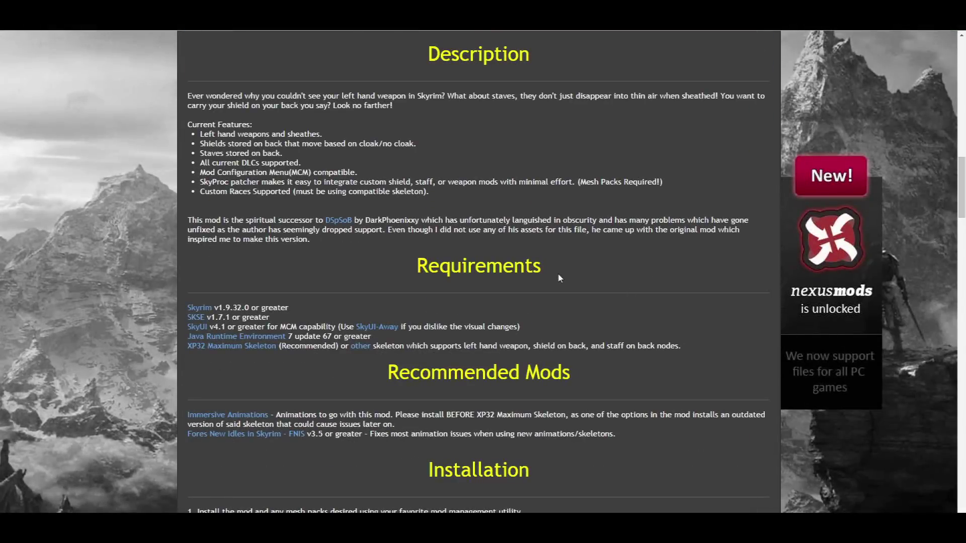
Review the Requirements and Recommended Mods sections of the mod description and open the XP32 Maximum Skeleton page
left_click_drag(542, 265, 408, 271)
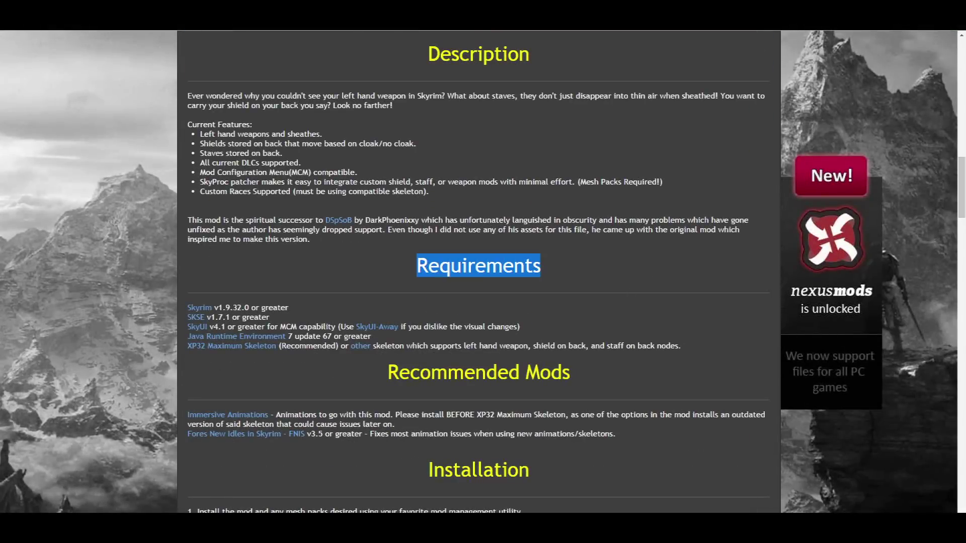
left_click(409, 272)
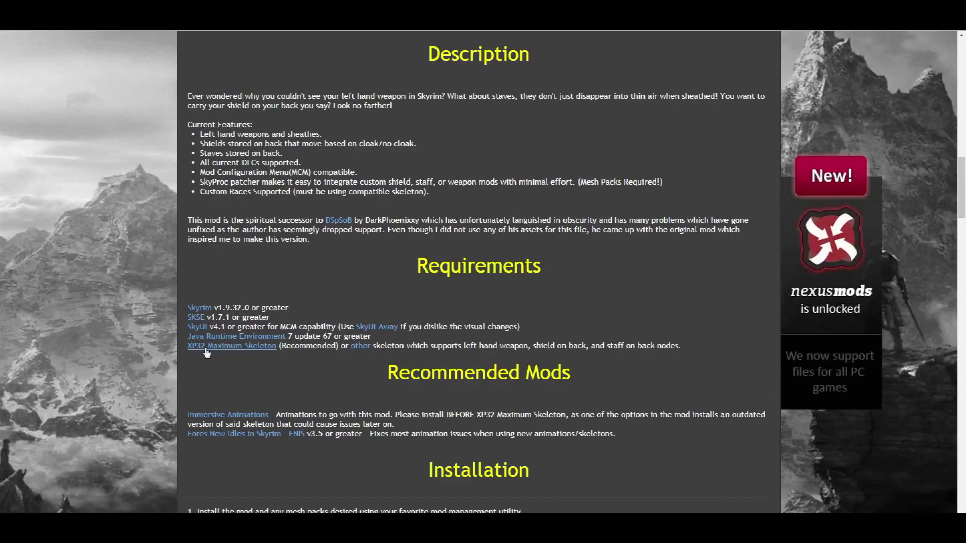
left_click_drag(575, 376, 337, 373)
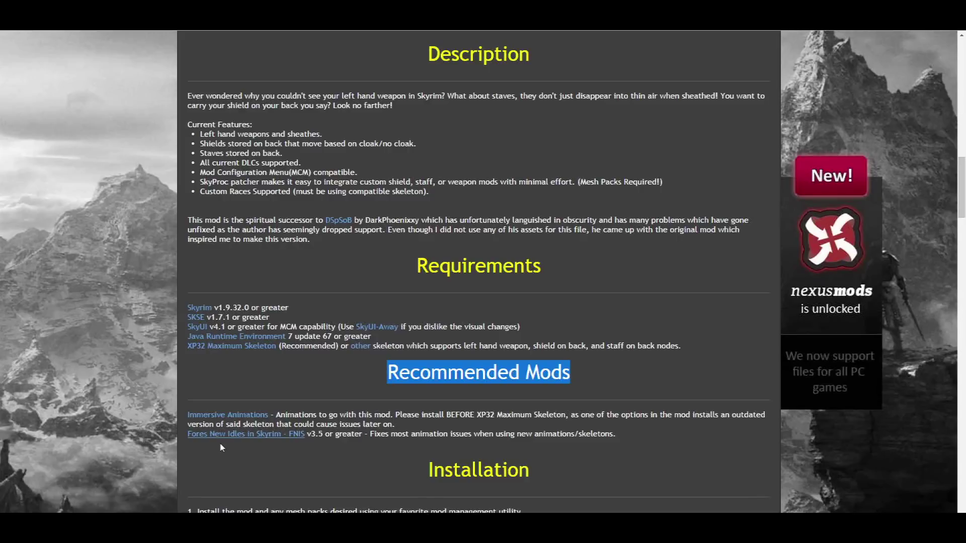
left_click(197, 327)
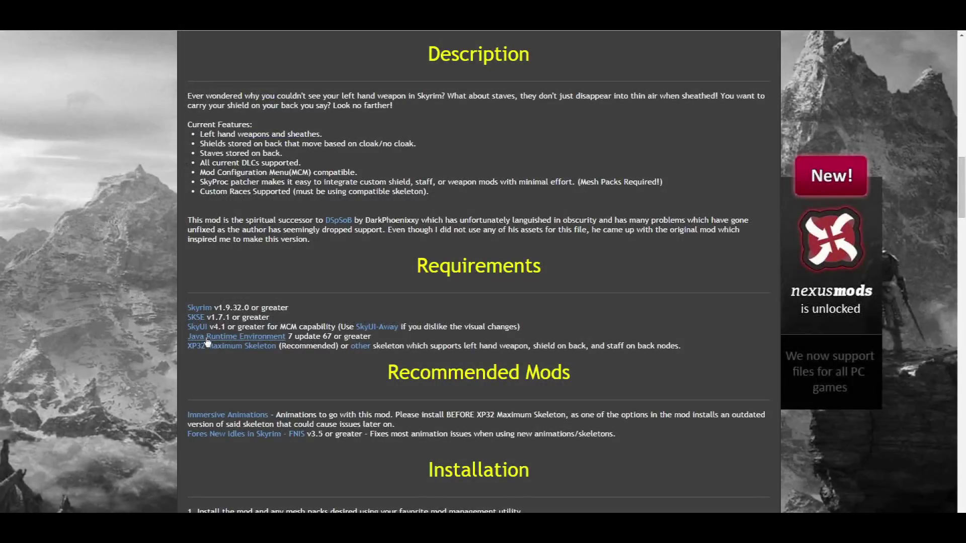
left_click(206, 337)
left_click(200, 330)
left_click(206, 349)
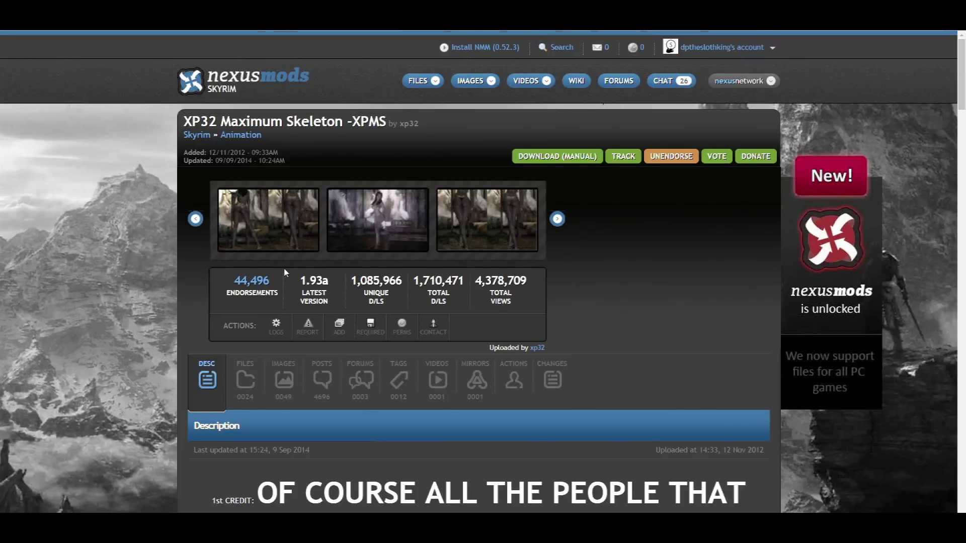
Check the Realistic Ragdolls and Force requirement on the XP32 Maximum Skeleton page and look through the skeleton's files
scroll(285, 273, "down", 10)
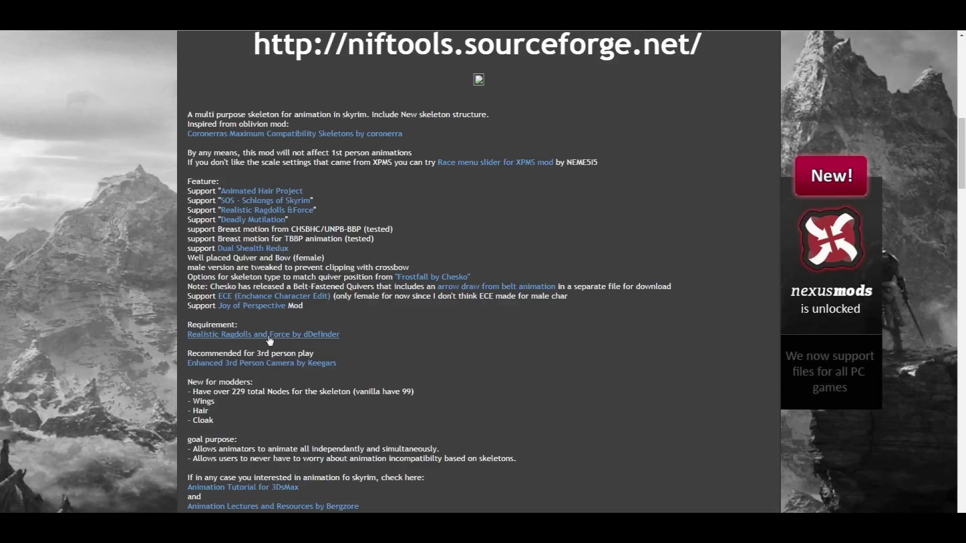
left_click(270, 336)
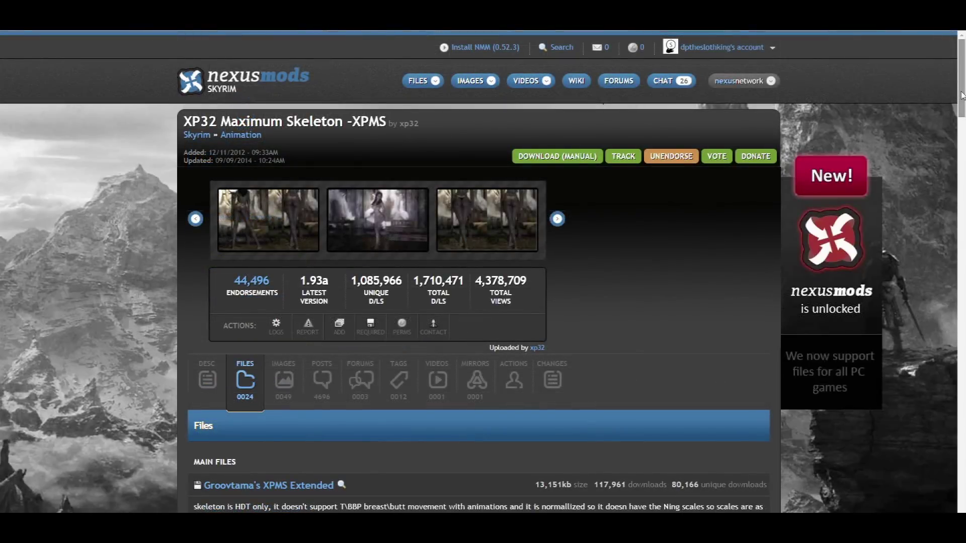
left_click_drag(961, 96, 962, 126)
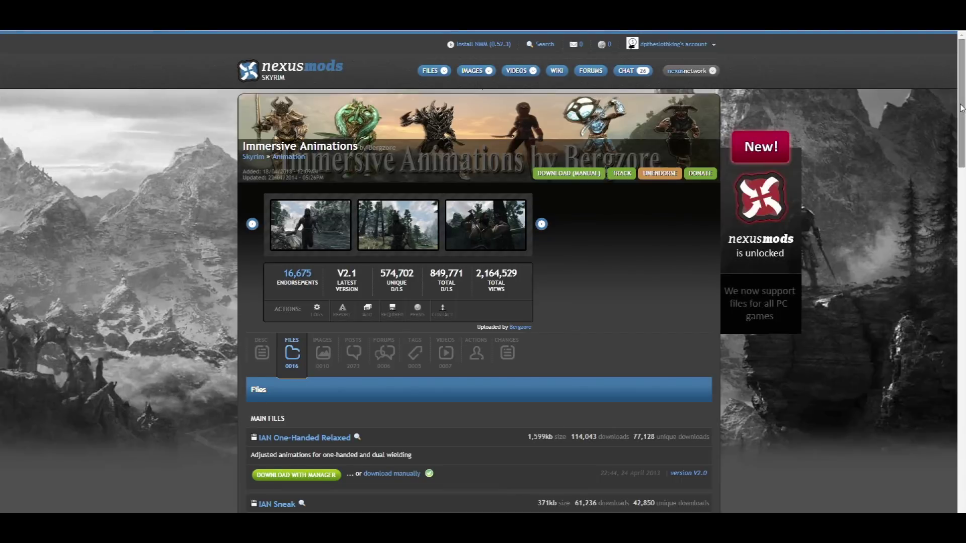
Download the "Immersive Animations - NMM Installer - Complete Pack" main file with the mod manager
left_click_drag(961, 107, 943, 167)
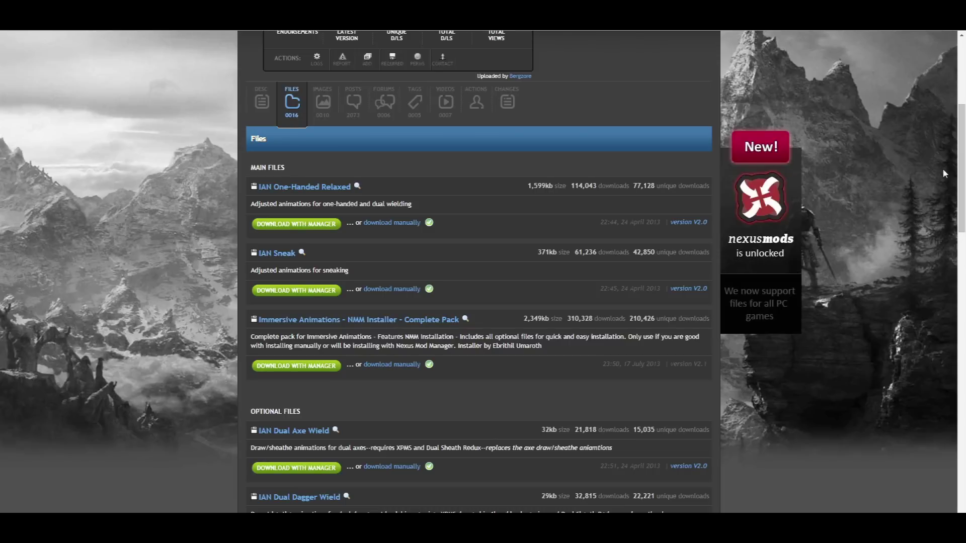
left_click(306, 364)
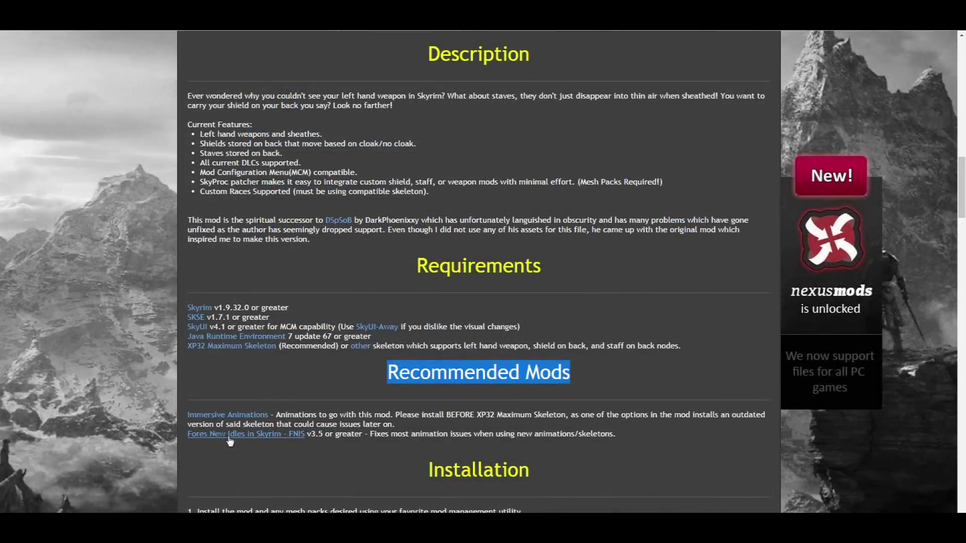
Open the Fores New Idles in Skyrim - FNIS page and look over the Dual Sheath Redux files
left_click(229, 435)
scroll(894, 237, "down", 3)
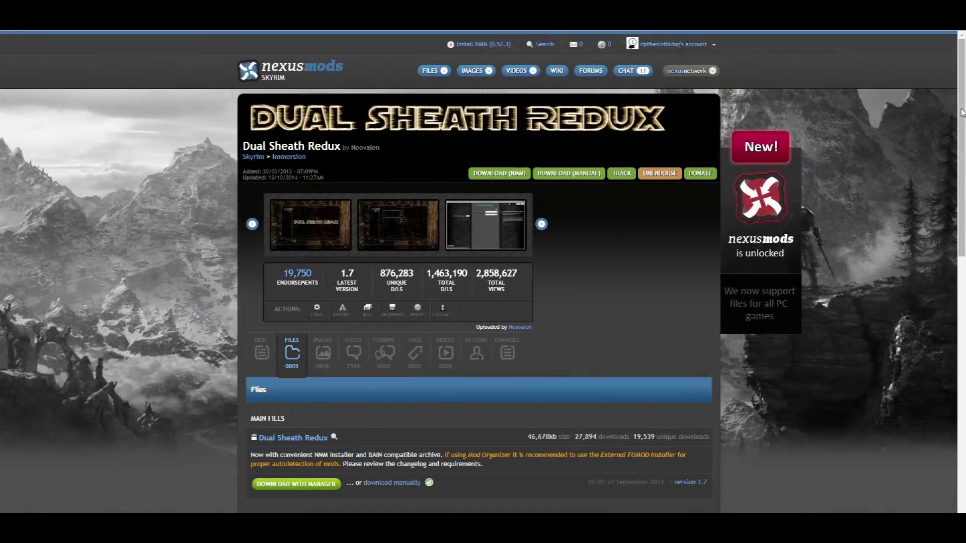
scroll(664, 229, "down", 3)
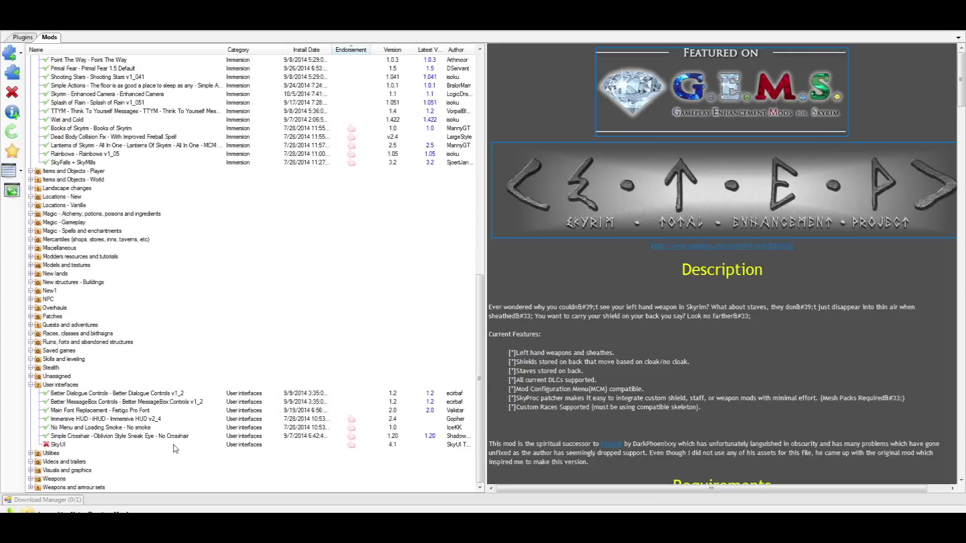
Activate the SkyUI mod in the User interfaces category of Nexus Mod Manager
left_click(175, 446)
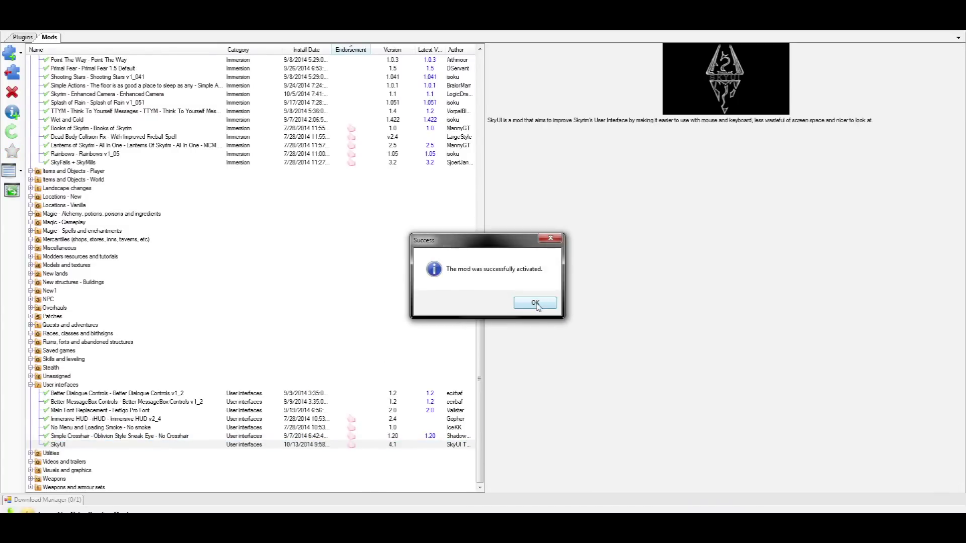
left_click(536, 302)
Activate the Realistic Ragdolls and Force mod in the Gameplay effects and changes category
scroll(149, 339, "up", 10)
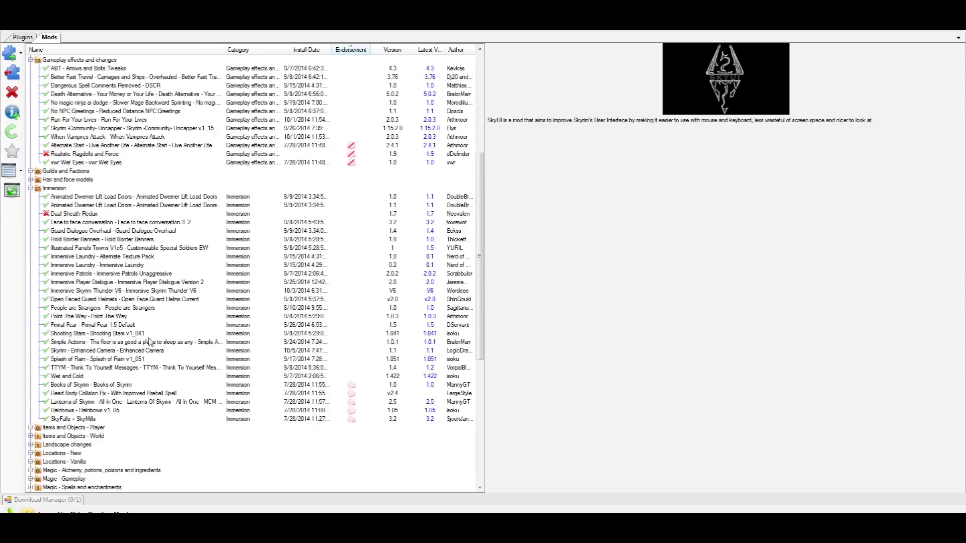
scroll(149, 342, "up", 3)
left_click(126, 233)
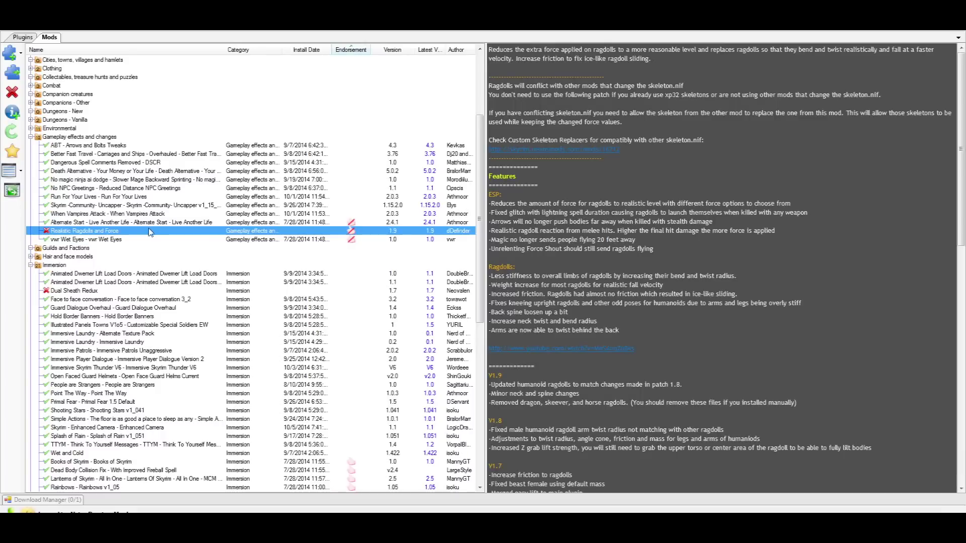
double_click(153, 232)
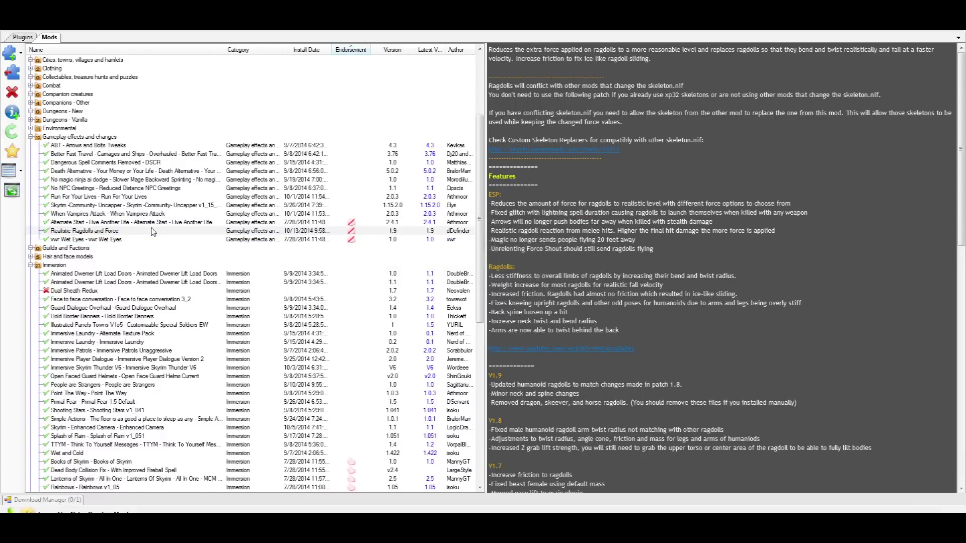
left_click(534, 304)
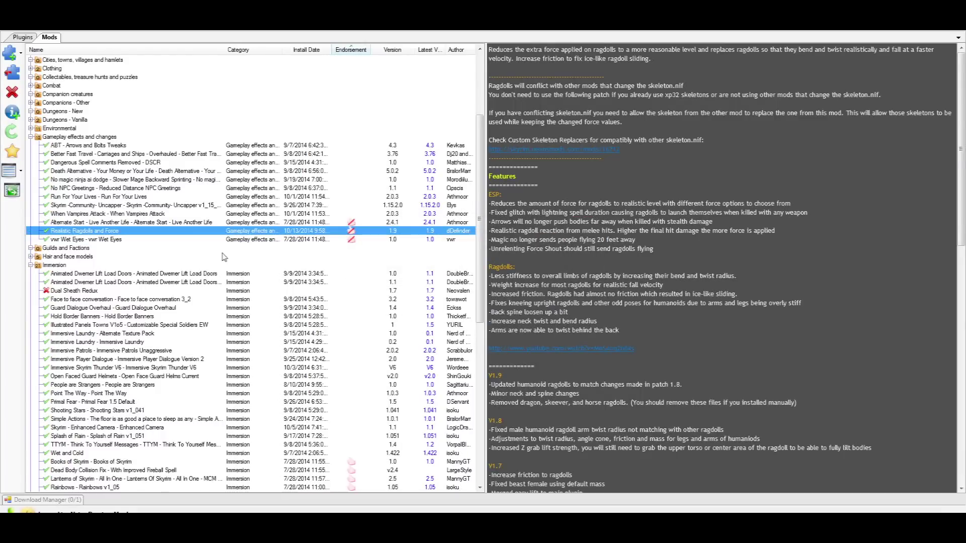
Activate the Fores New Idles in Skyrim - FNIS Behavior mod in the Animation category
scroll(169, 262, "up", 5)
left_click_drag(114, 121, 267, 122)
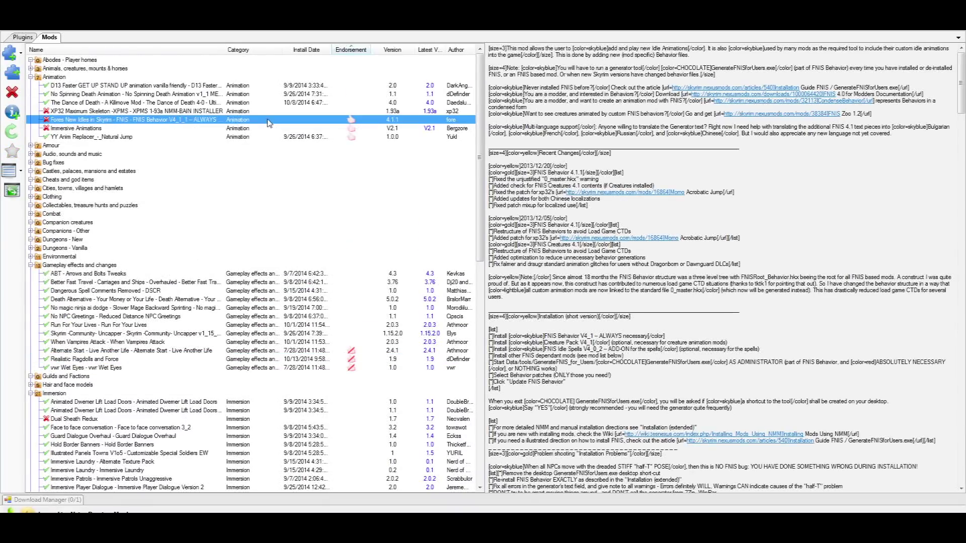
double_click(269, 123)
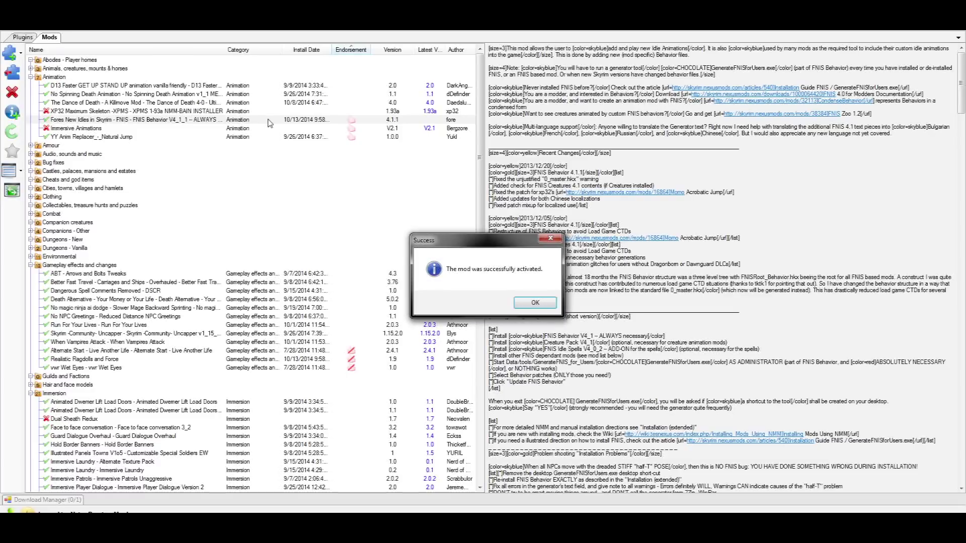
left_click(535, 303)
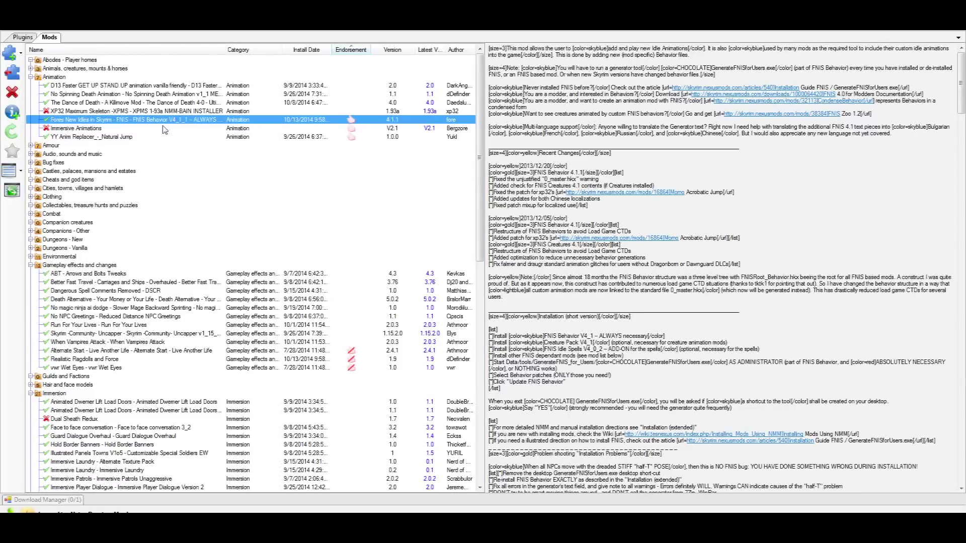
Install Immersive Animations with the Main Module and the first Dual Sword Wield option, for dual swords on the back
left_click(162, 129)
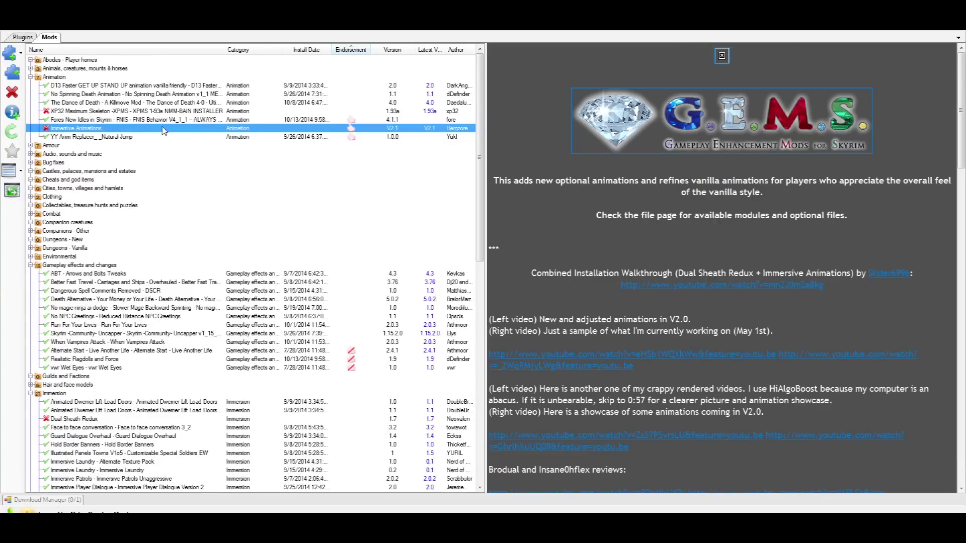
double_click(162, 131)
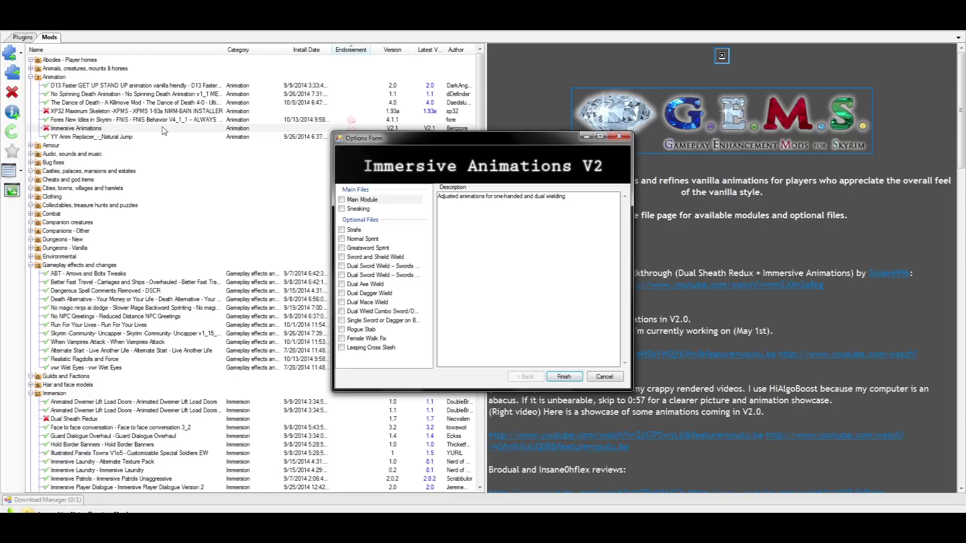
left_click(366, 200)
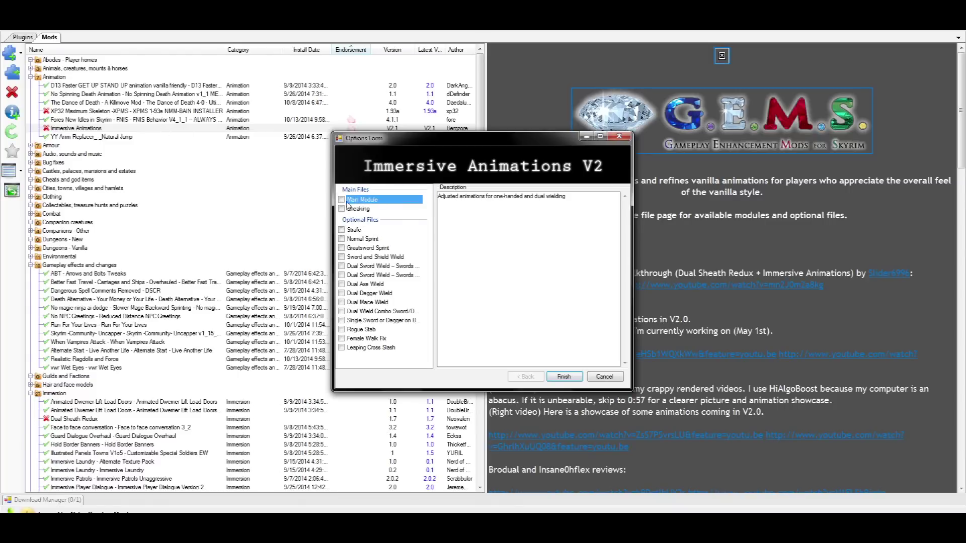
left_click(342, 201)
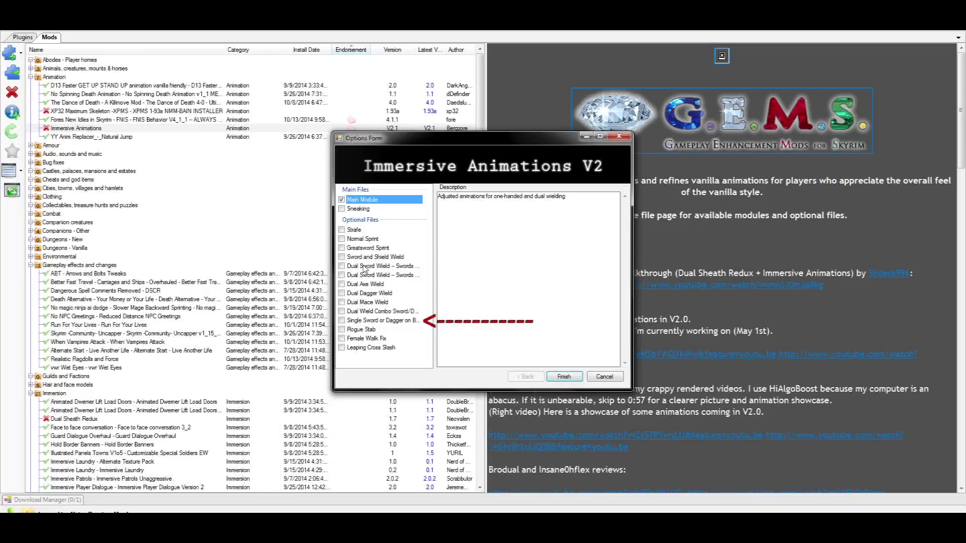
left_click(419, 266)
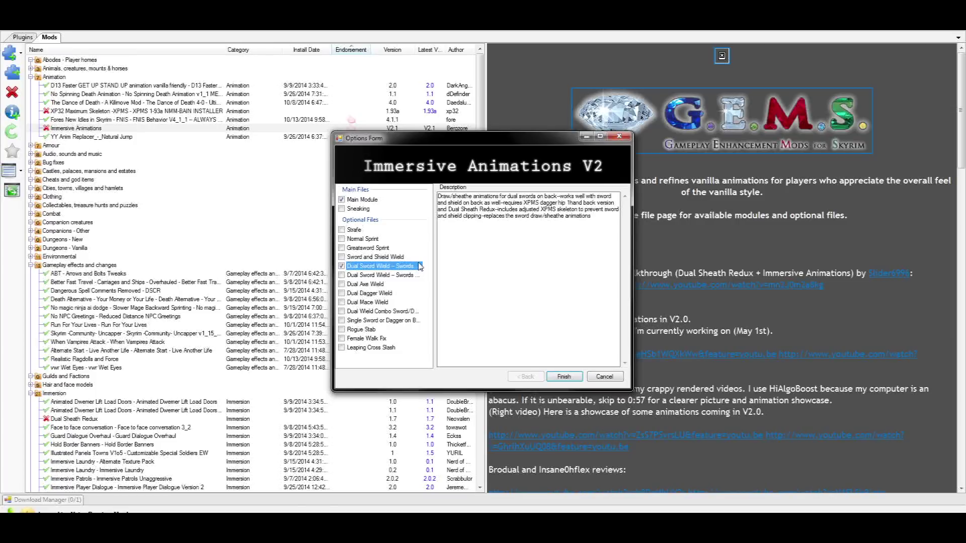
left_click(564, 377)
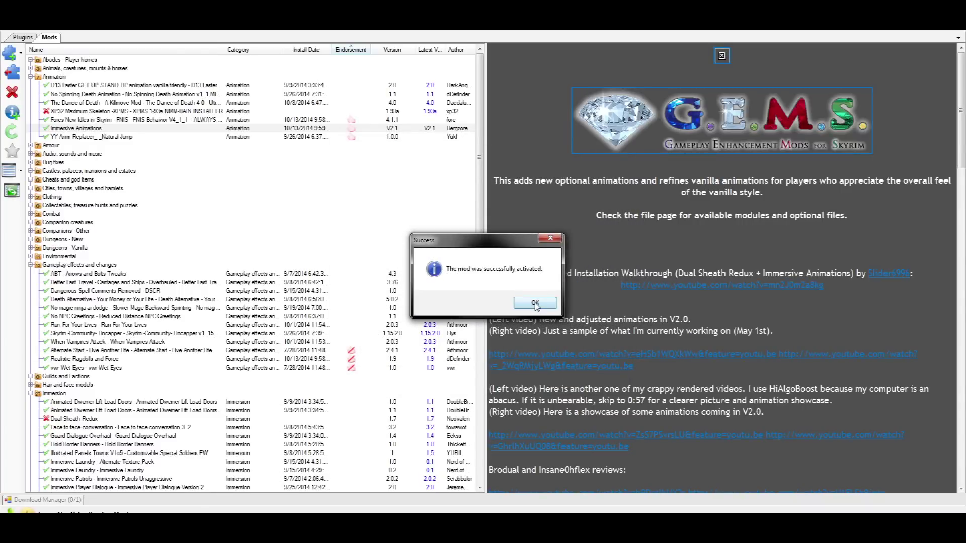
left_click(536, 304)
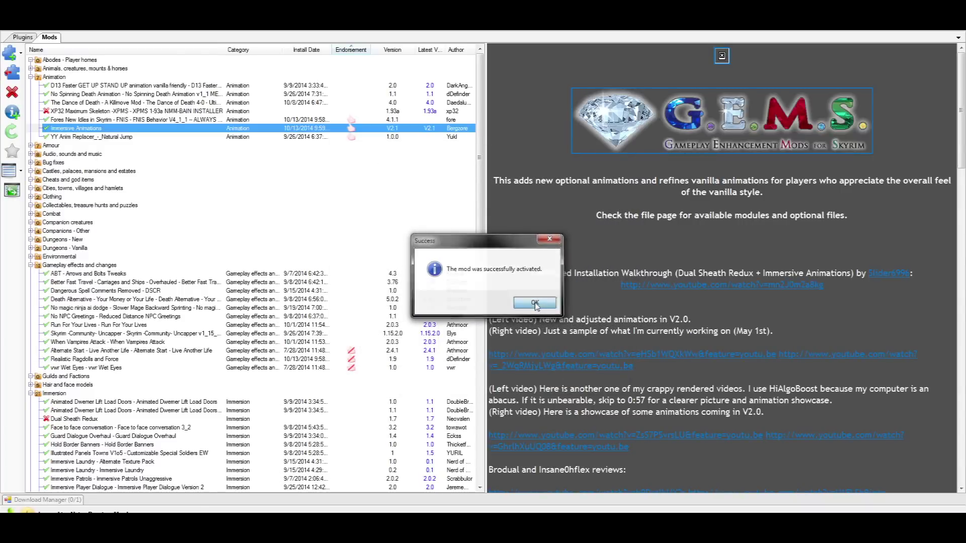
Start installing XP32 Maximum Skeleton, compare the bow and quiver options, and keep XPMS Default
left_click(262, 112)
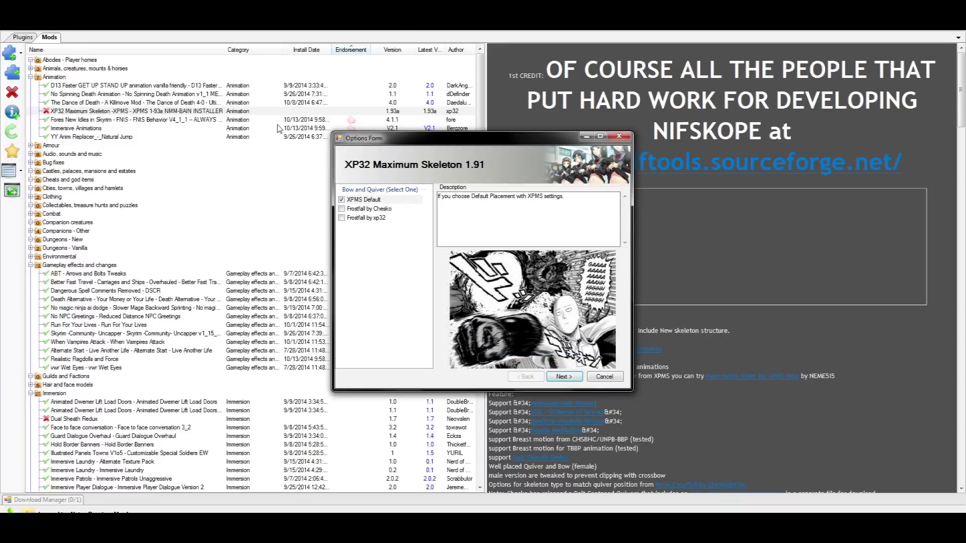
left_click(363, 211)
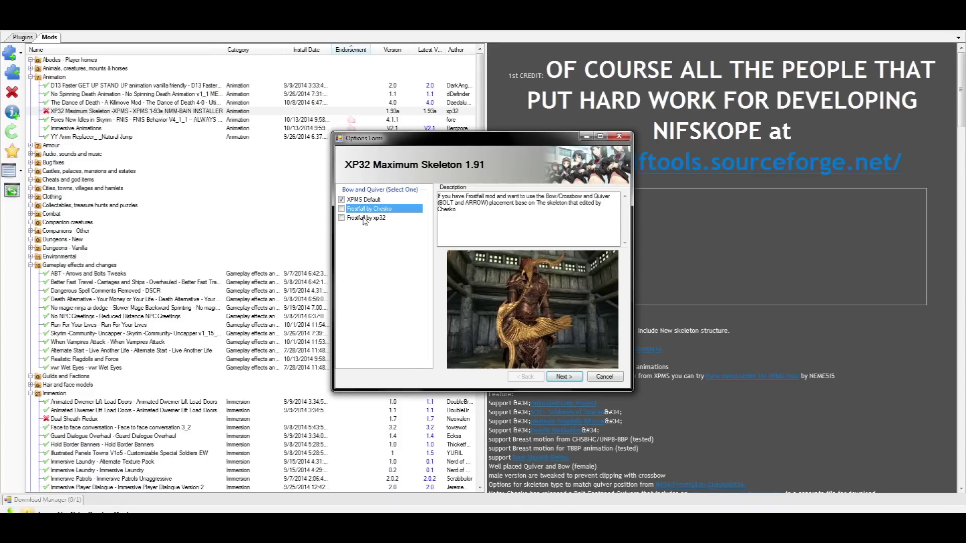
left_click(364, 219)
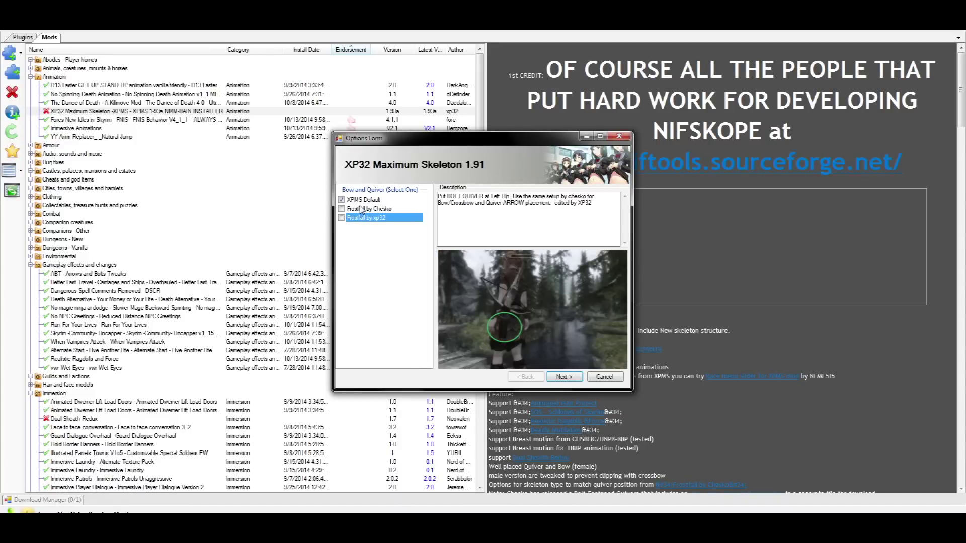
left_click(362, 209)
left_click(360, 201)
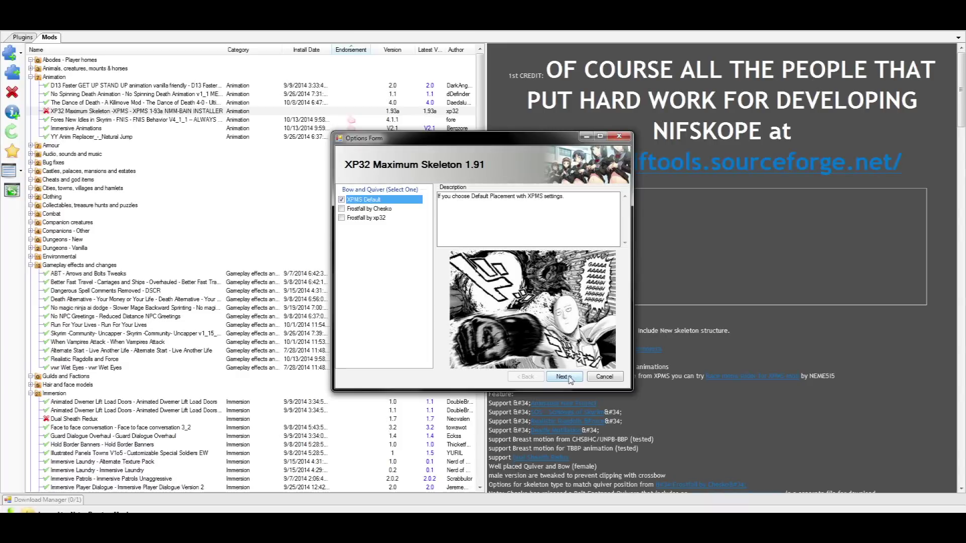
left_click(563, 376)
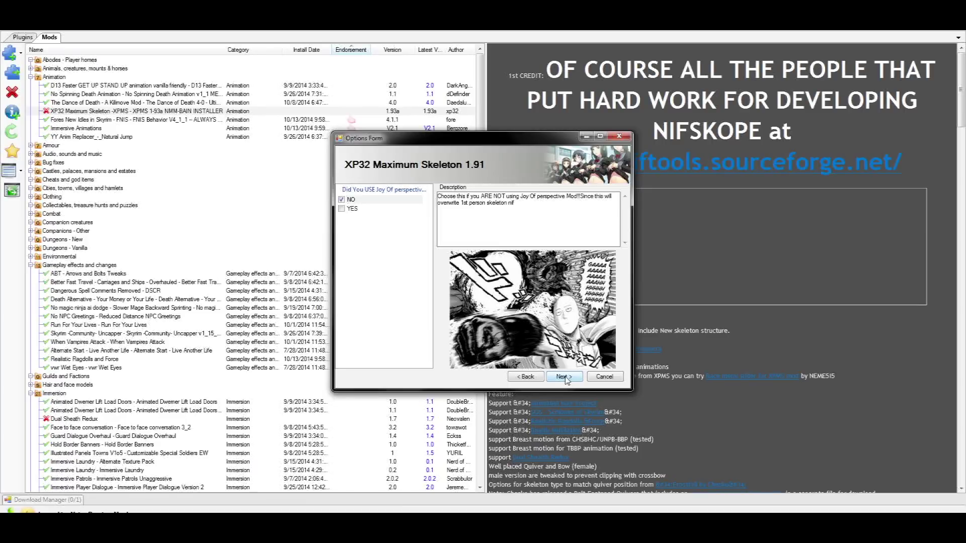
Keep NO for Joy of Perspective, leave out the left-hip bolt quiver, and choose Back 1 Handed Sword without the equip animation
left_click(564, 378)
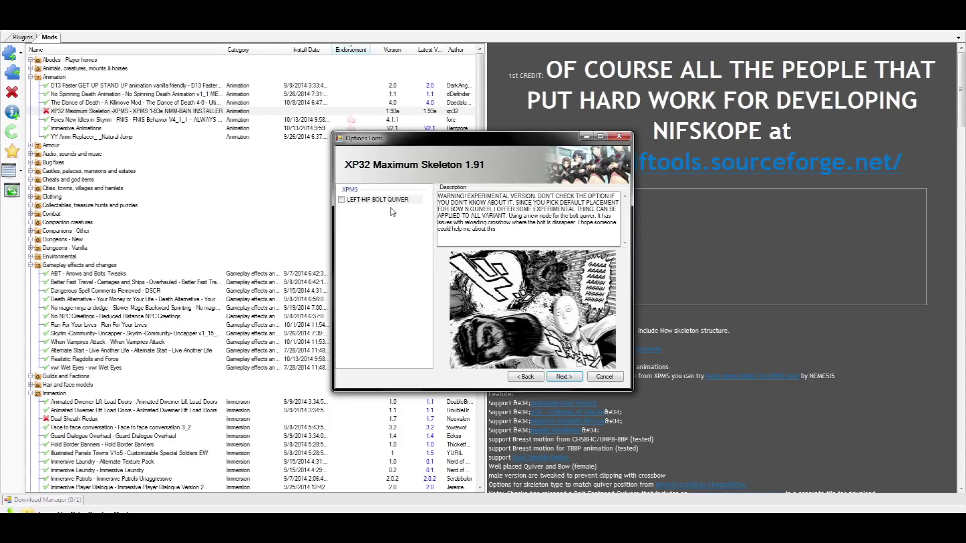
left_click(564, 377)
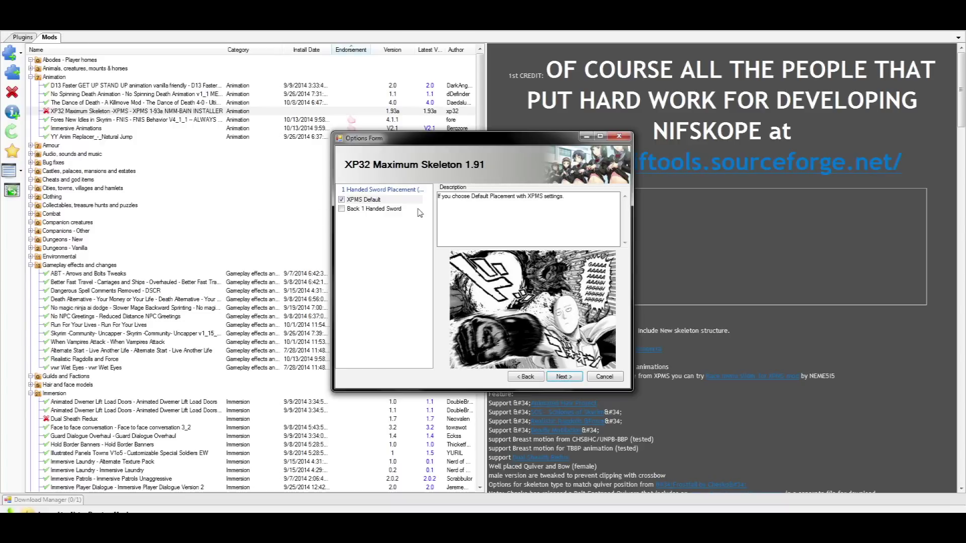
left_click(365, 209)
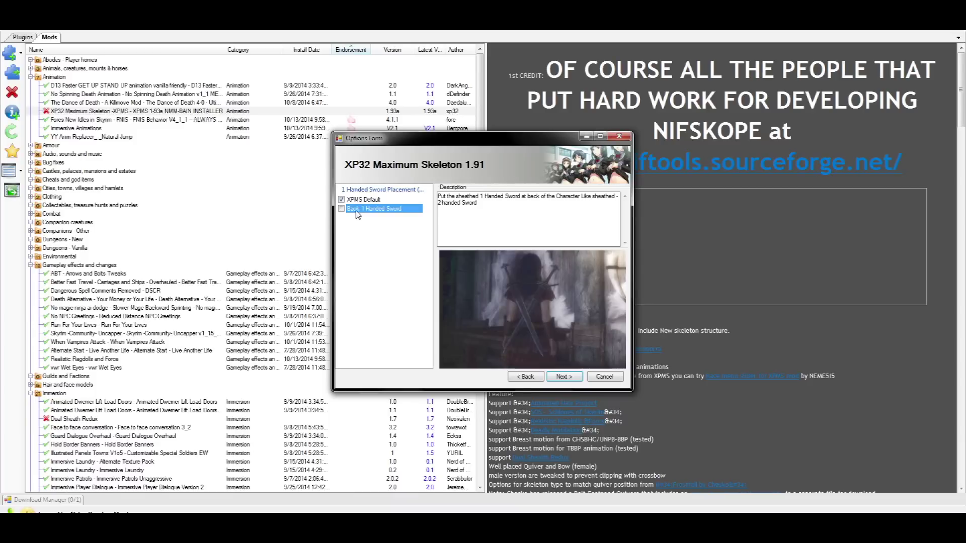
left_click(342, 210)
left_click(563, 377)
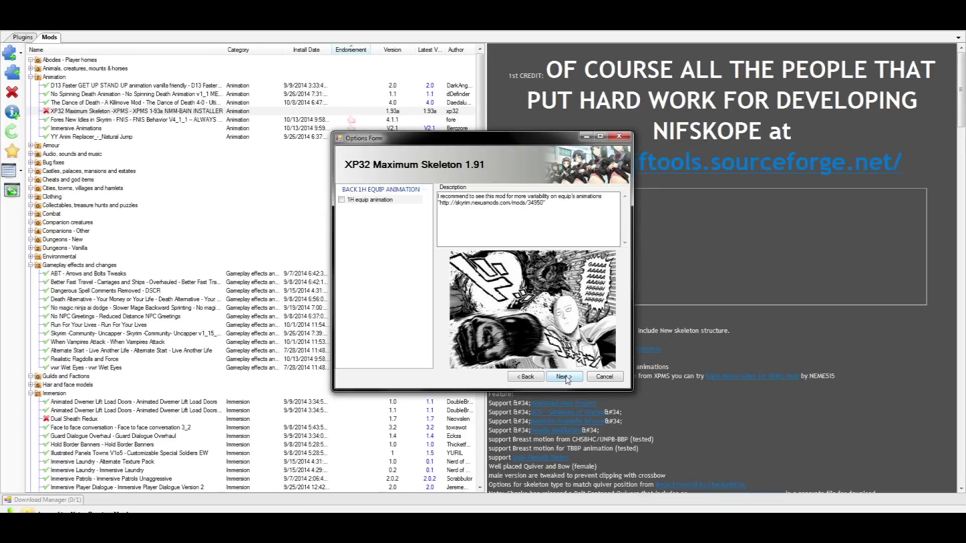
left_click(564, 377)
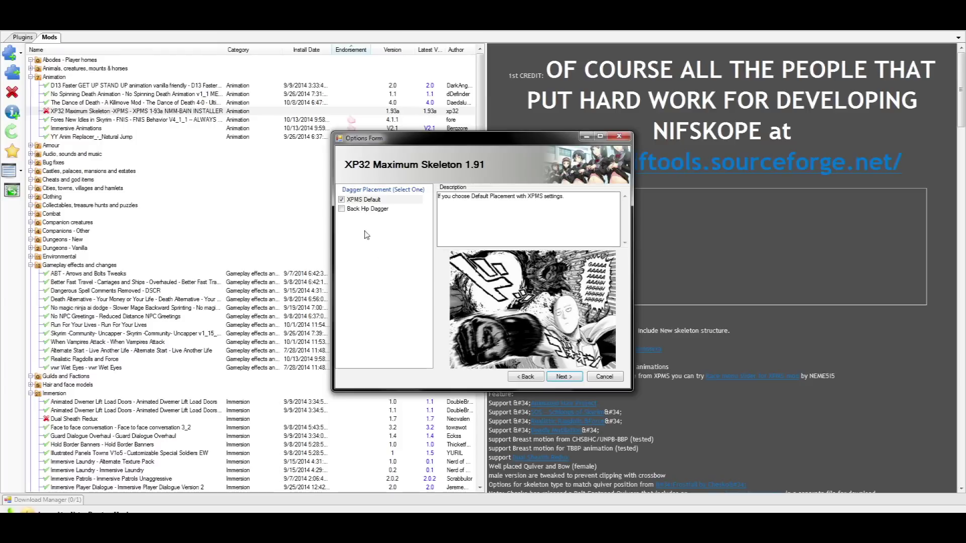
Choose Back Hip Dagger as the dagger placement and leave out its equip animation
left_click(359, 210)
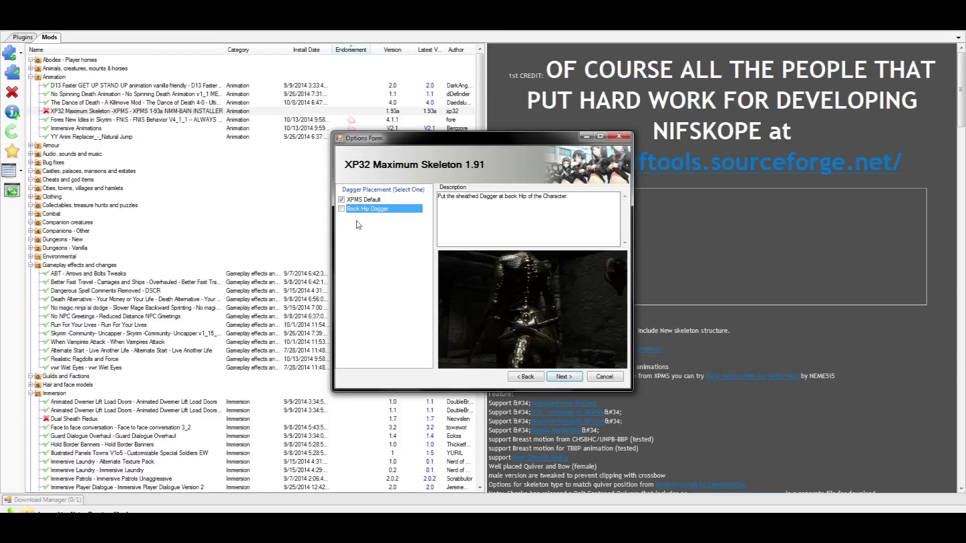
left_click(342, 209)
left_click(564, 377)
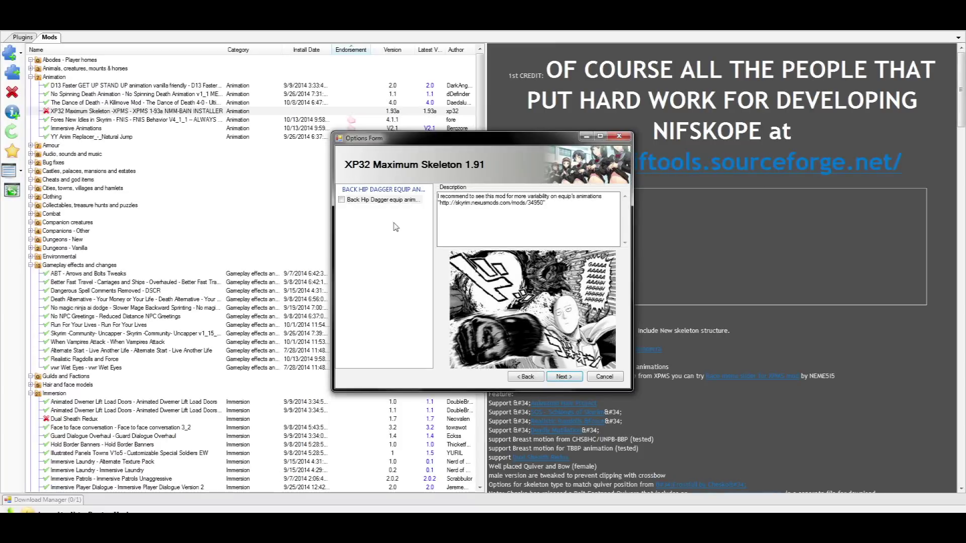
left_click(564, 377)
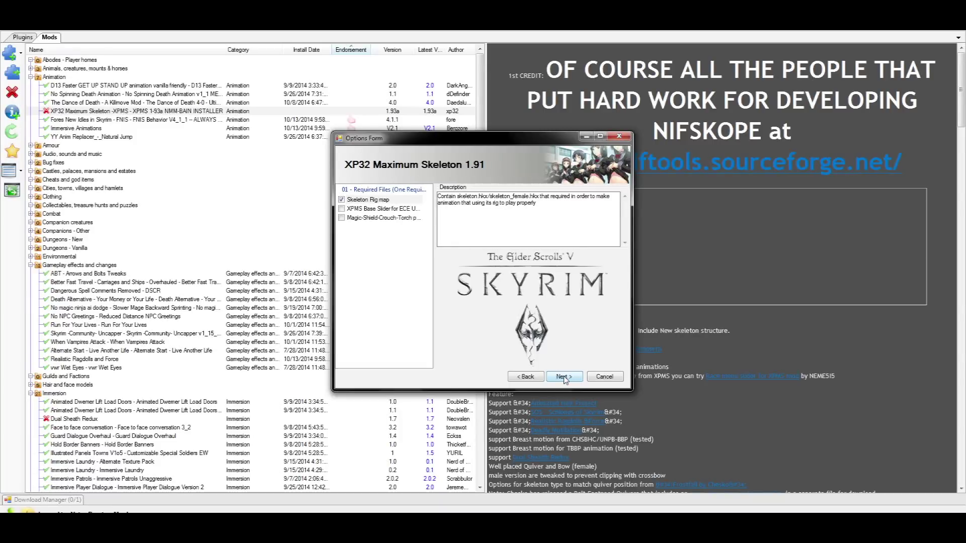
Compare the required-file options for the skeleton and keep only Skeleton Rig map
left_click(365, 209)
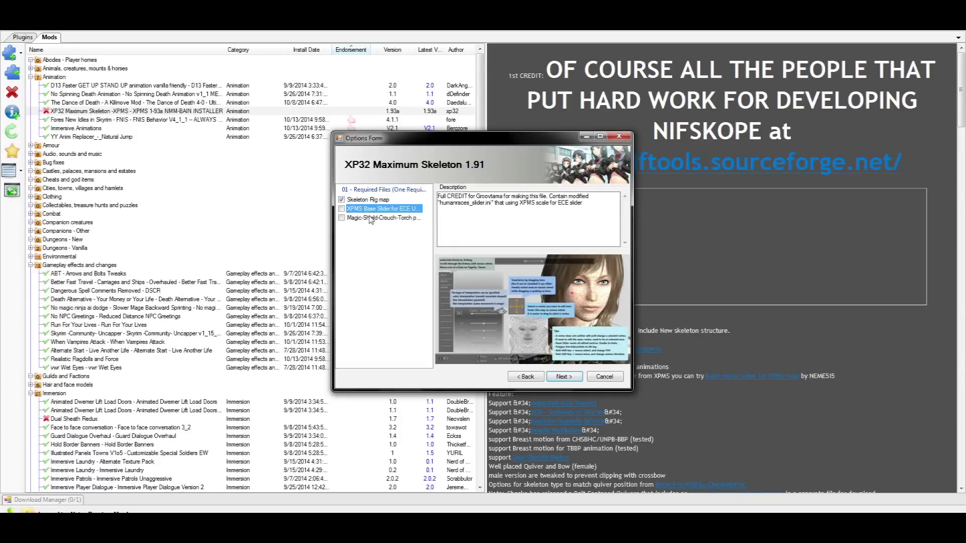
left_click(370, 201)
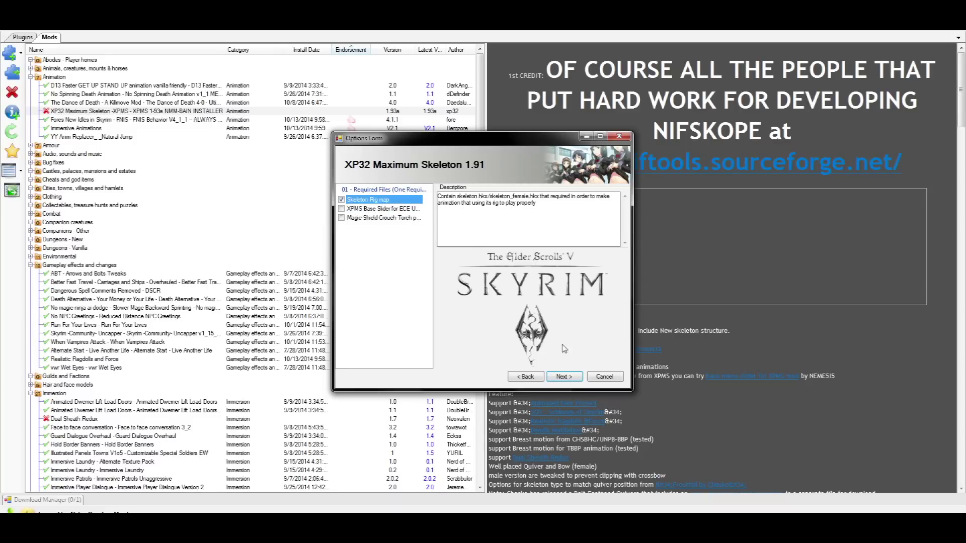
left_click(564, 377)
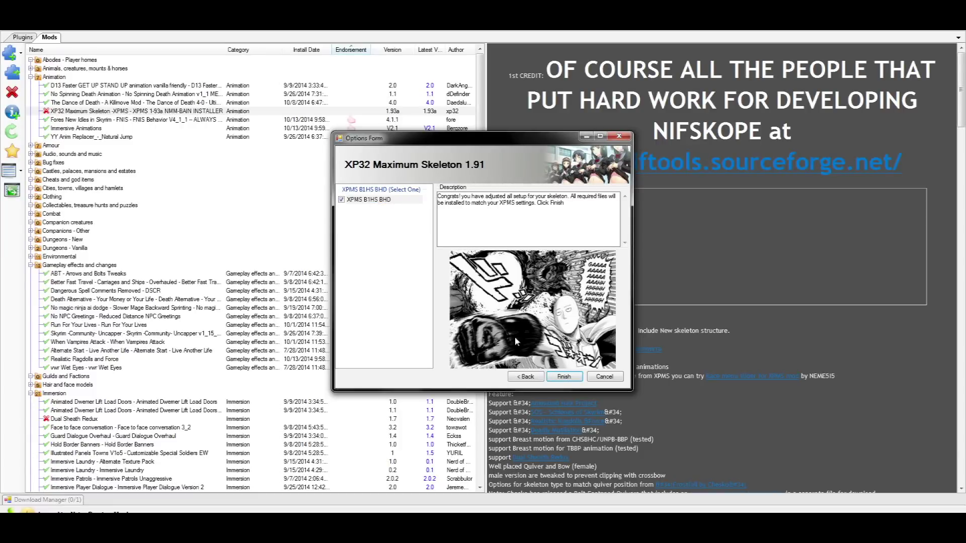
Finish installing XP32 Maximum Skeleton with XPMS B1HS BHD, overwriting the conflicting files from Realistic Ragdolls and Force
left_click(563, 377)
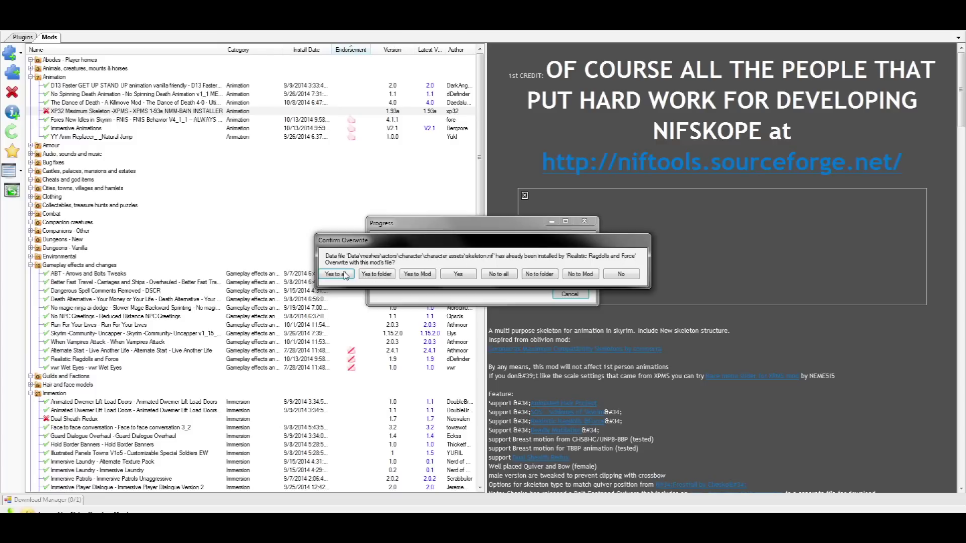
left_click(457, 276)
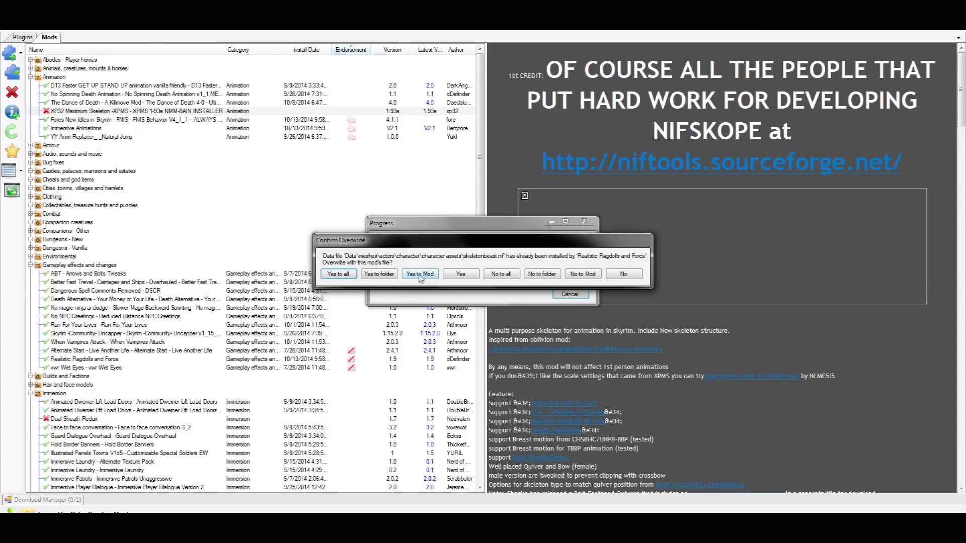
left_click(420, 275)
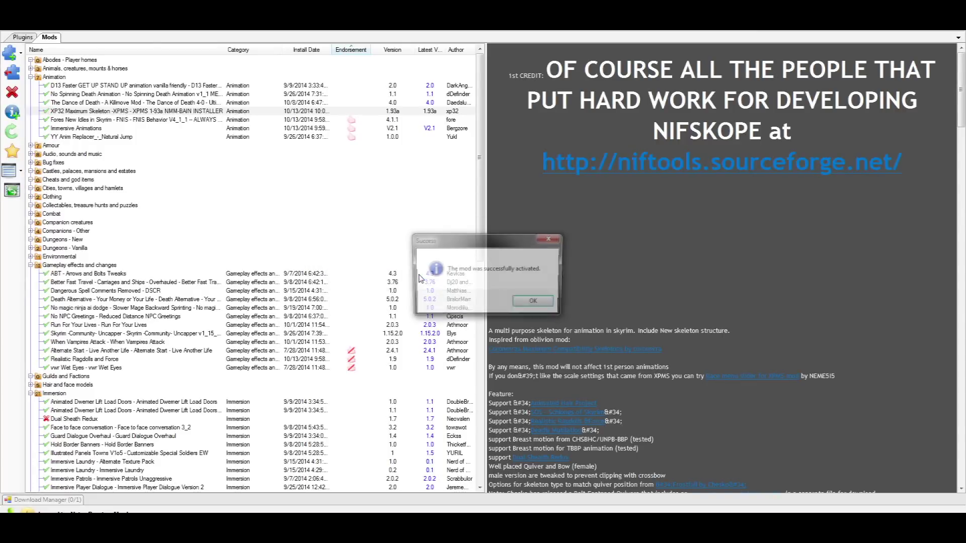
left_click(534, 303)
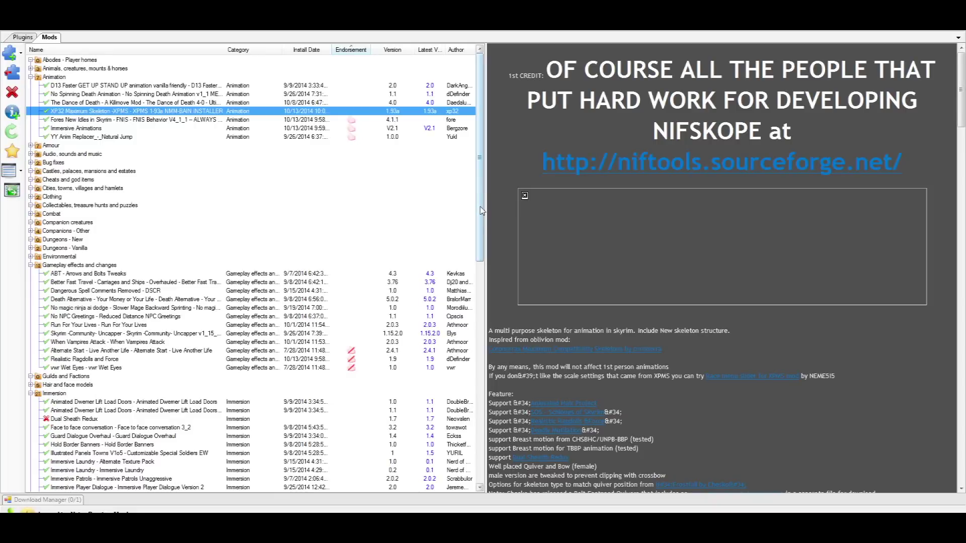
Start installing Dual Sheath Redux from the Immersion category with both Patcher and Vanilla Meshes and Mod Packs included
left_click_drag(481, 210, 493, 309)
double_click(128, 215)
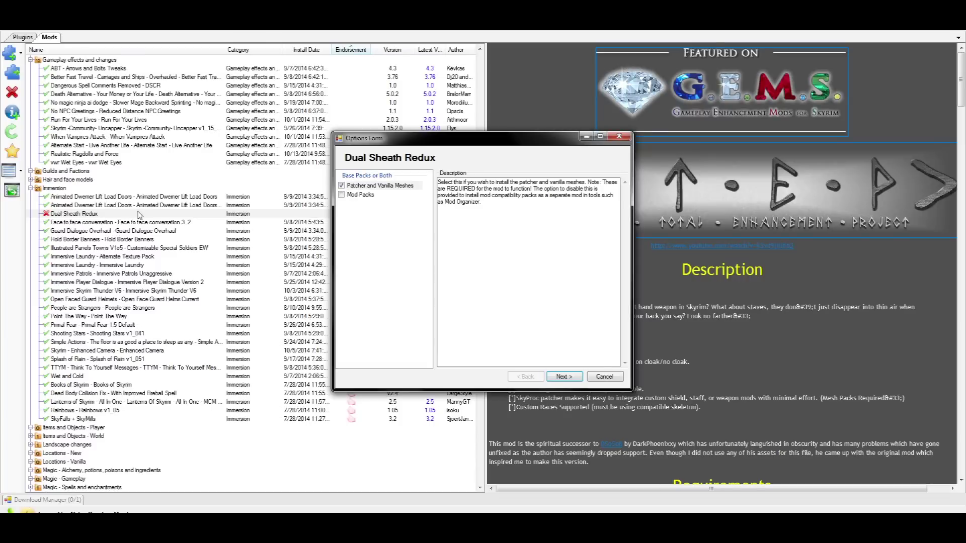
left_click(399, 187)
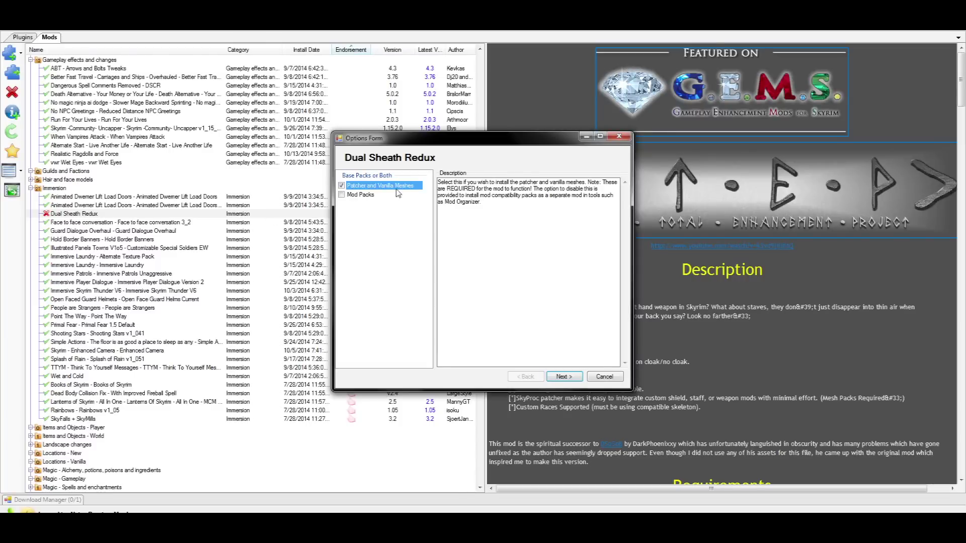
left_click(369, 197)
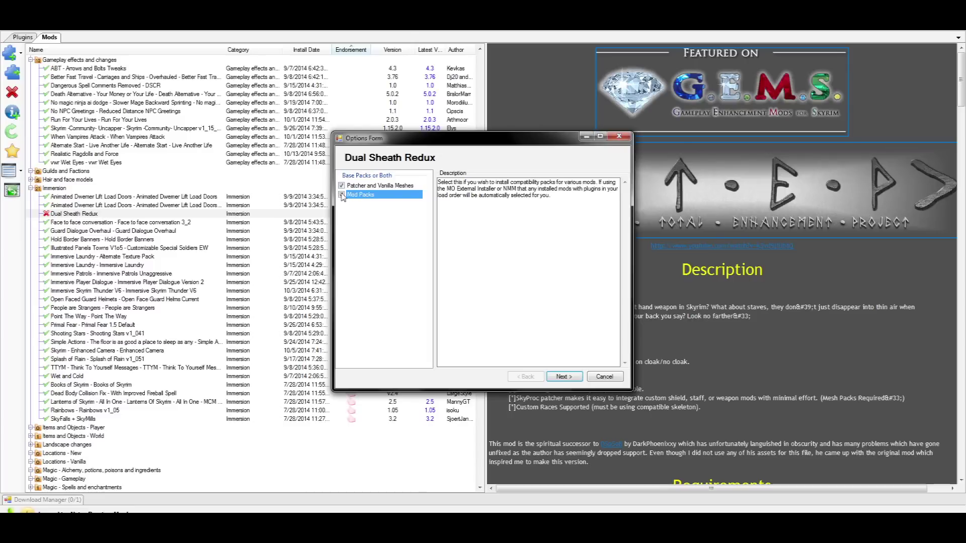
left_click(342, 196)
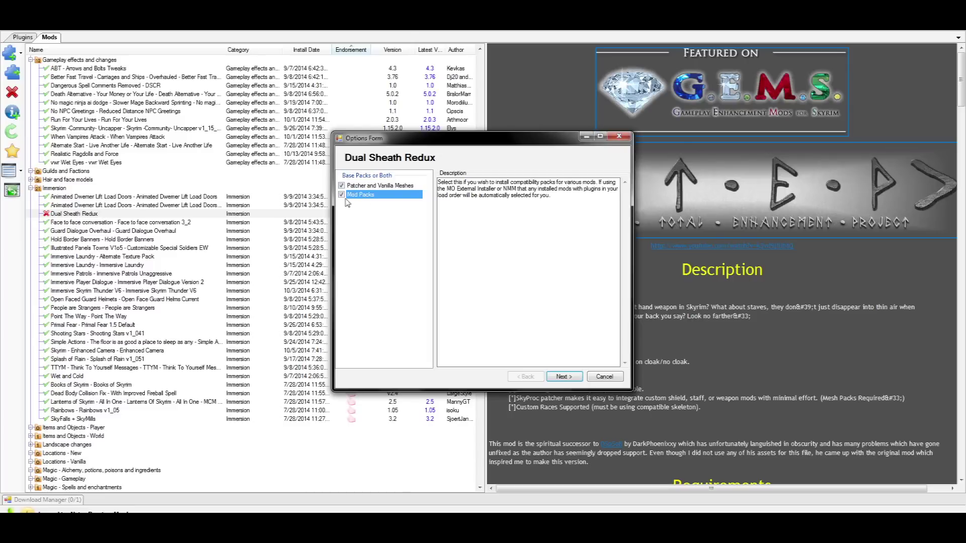
left_click(563, 377)
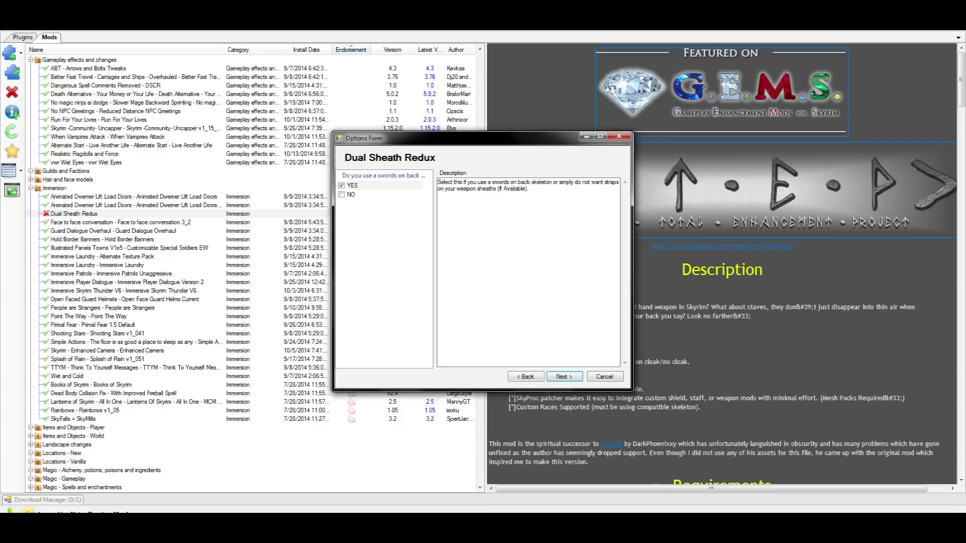
Keep YES for the swords-on-back skeleton and leave out the Skyrim Weapon De-LARP-ification pack
left_click(562, 377)
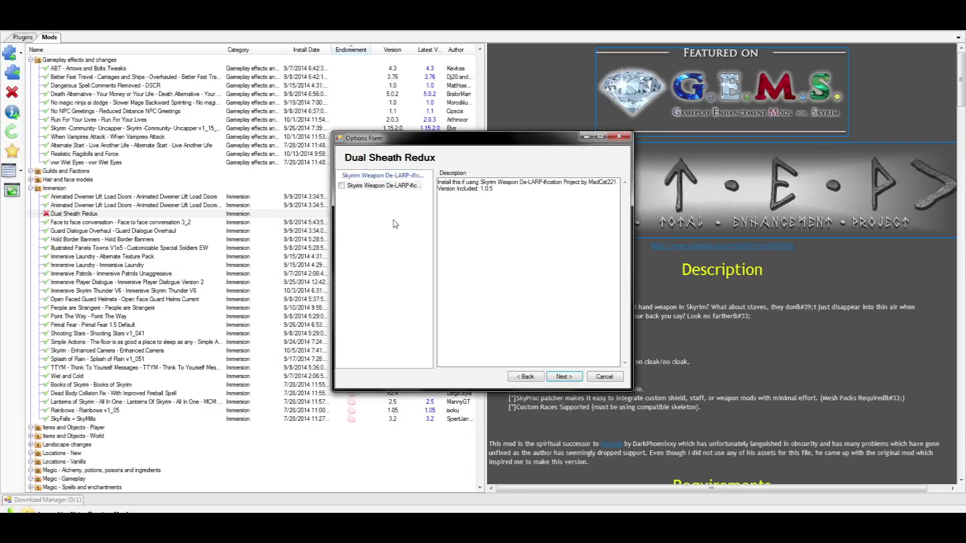
left_click(564, 377)
left_click(564, 377)
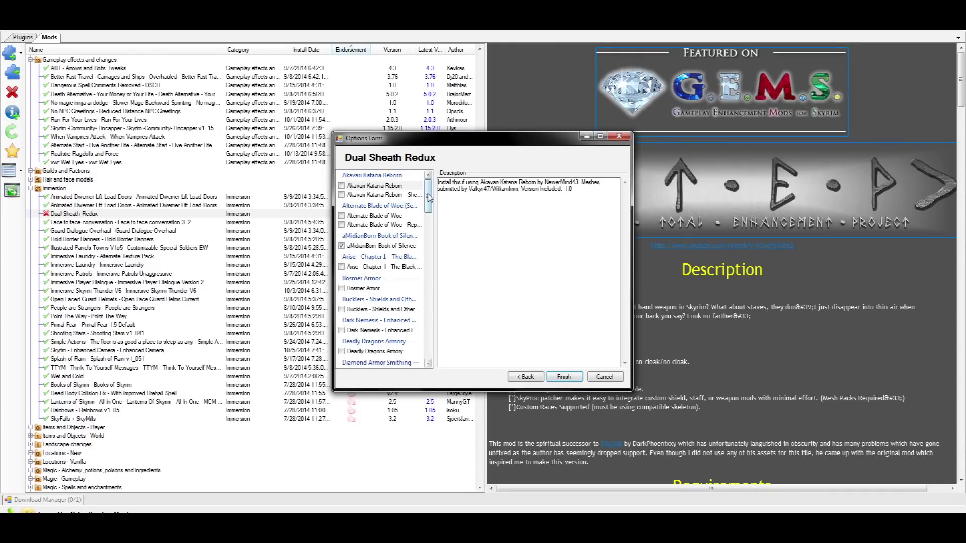
Review the mod compatibility packs, keep aMidianBorn Book of Silence and Immersive Armors selected, and finish the Dual Sheath Redux installation
scroll(429, 198, "down", 3)
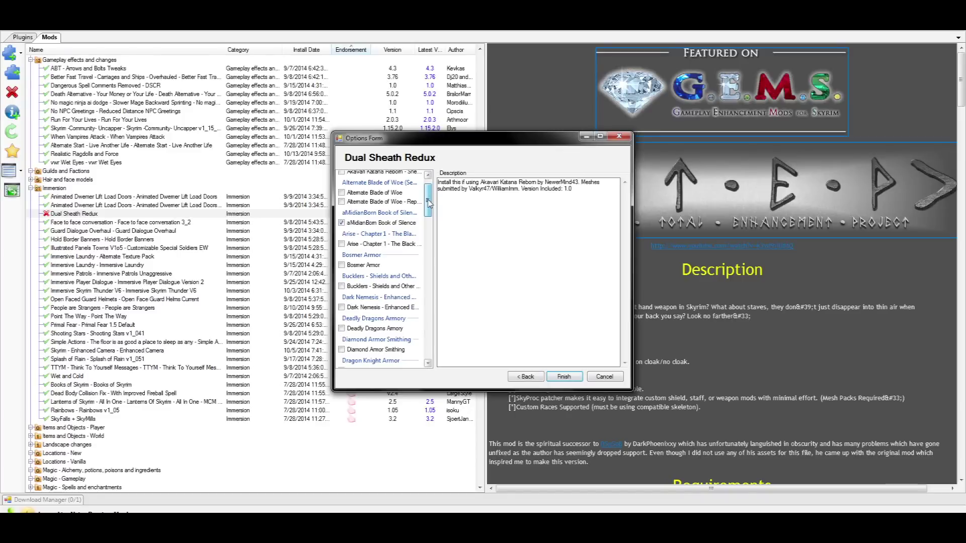
left_click(393, 225)
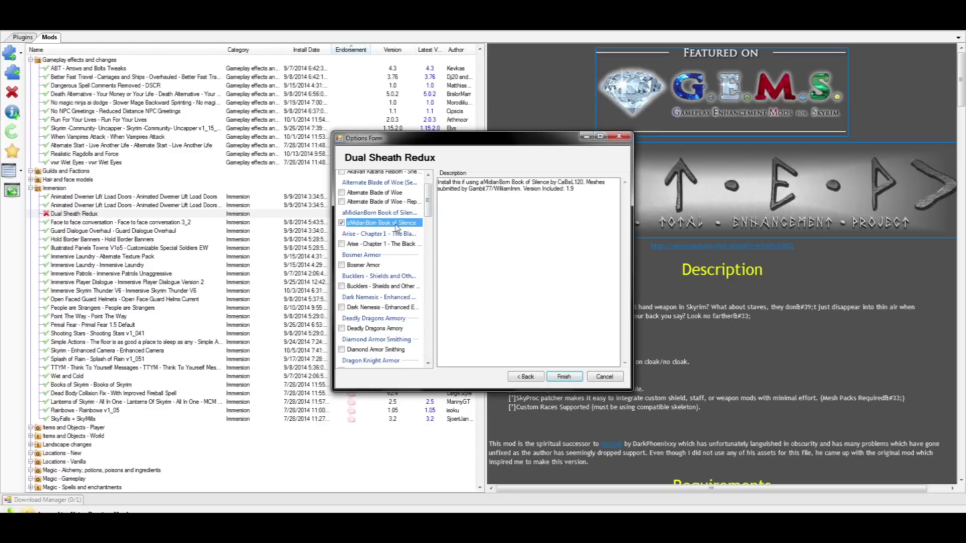
left_click_drag(429, 201, 429, 217)
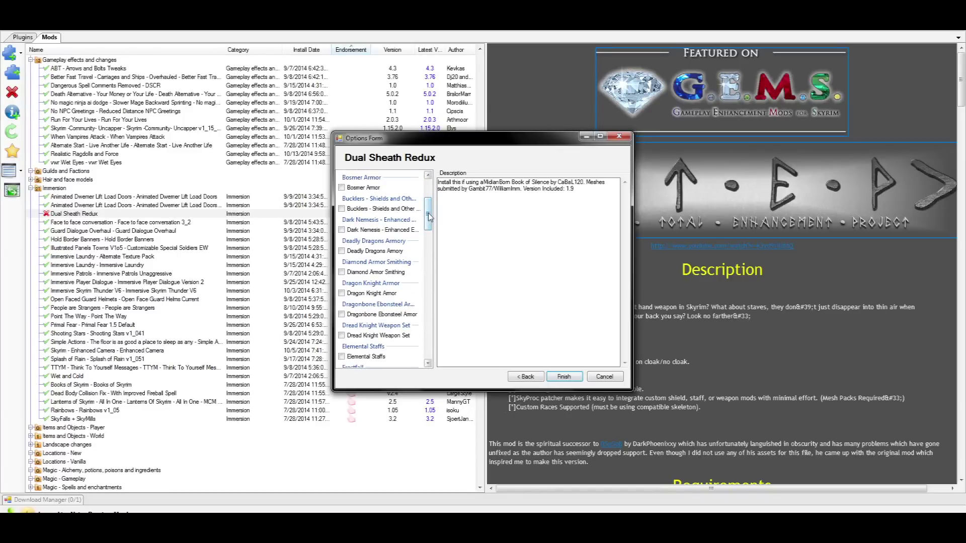
scroll(430, 217, "down", 3)
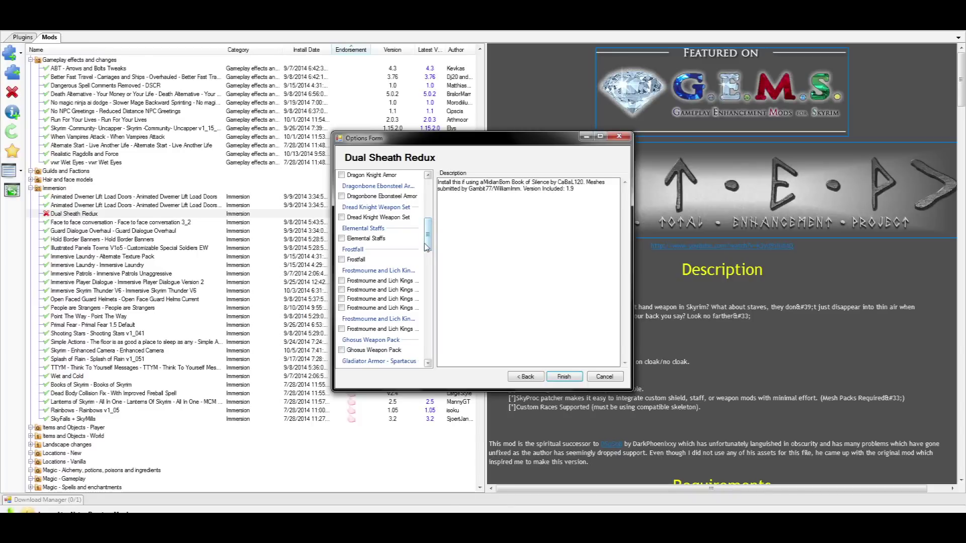
scroll(431, 257, "down", 4)
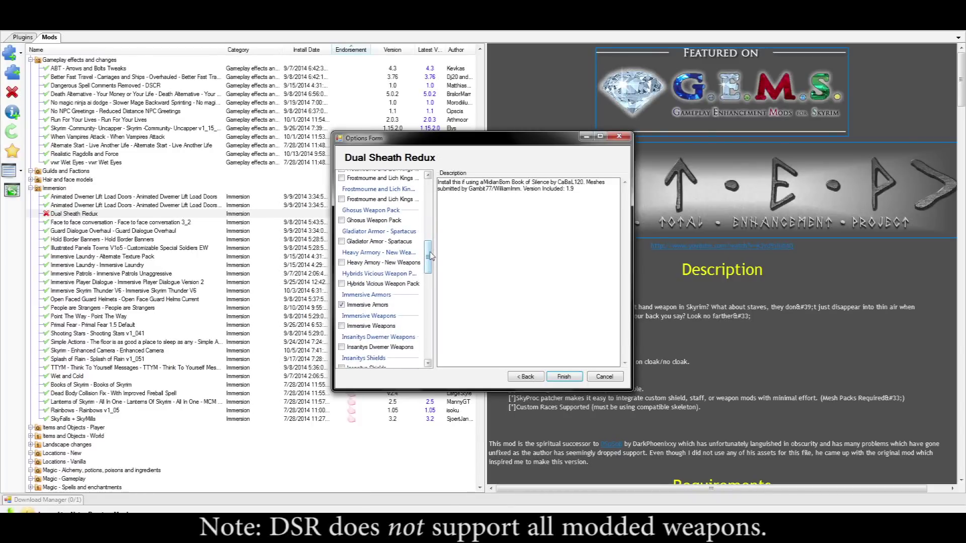
scroll(398, 254, "down", 2)
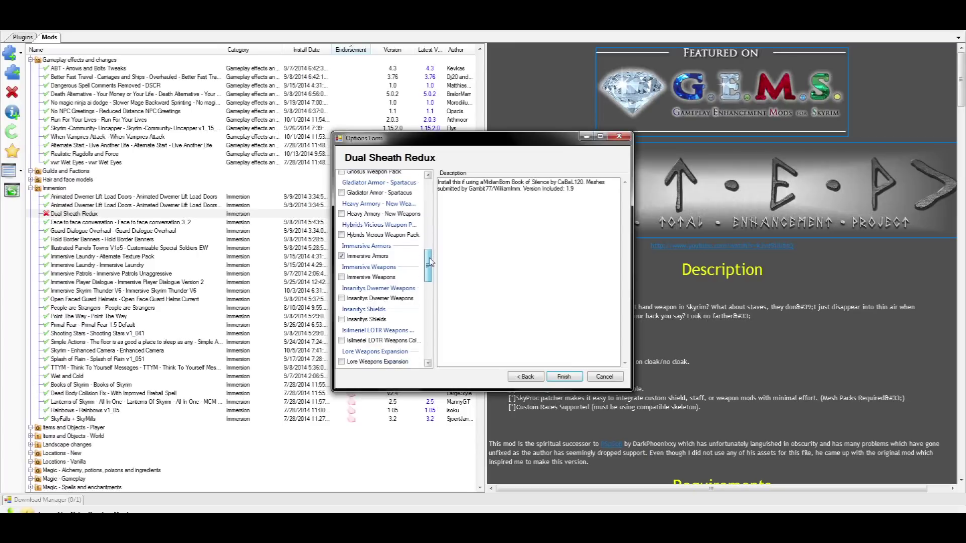
key("Return")
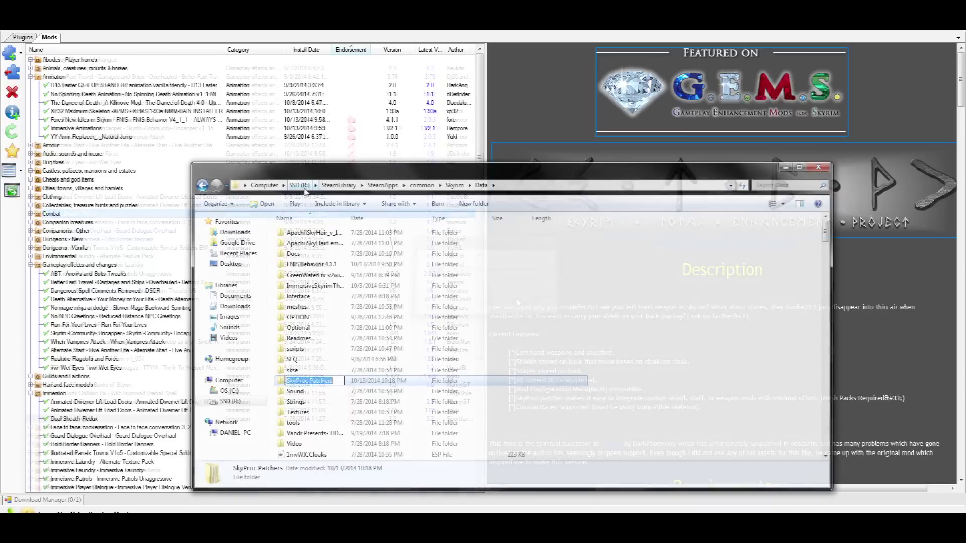
In File Explorer, go from Skyrim's Data folder into SkyProc Patchers and its Dual Sheath Redux Patch folder
left_click(488, 379)
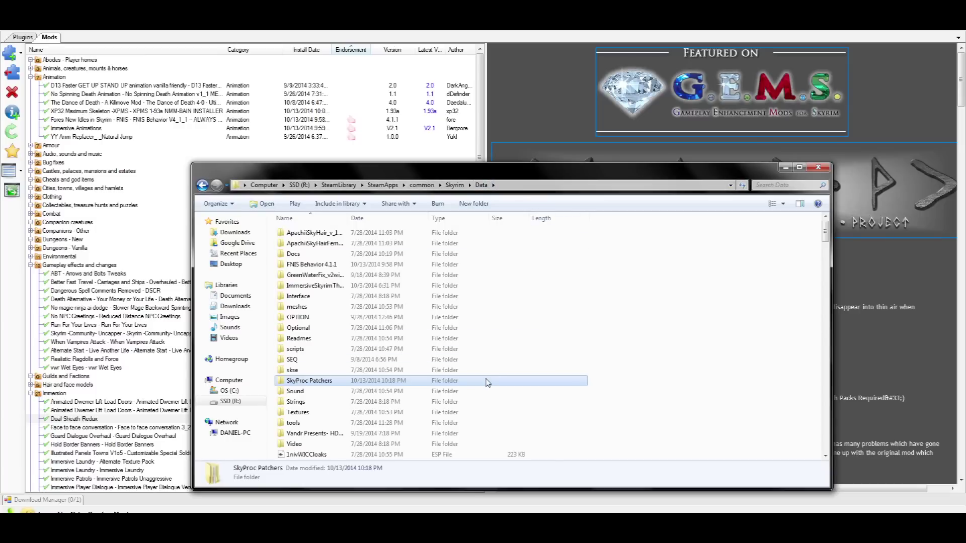
double_click(487, 382)
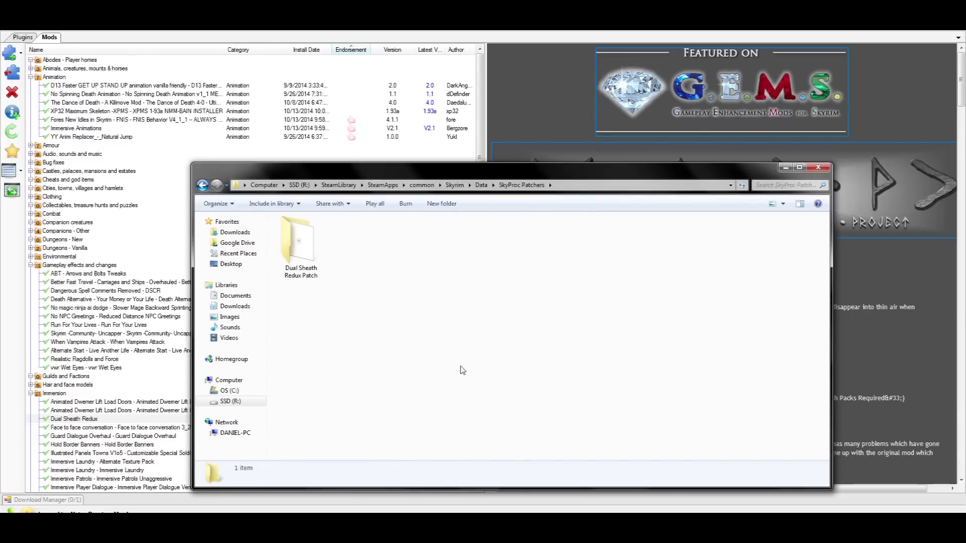
double_click(302, 255)
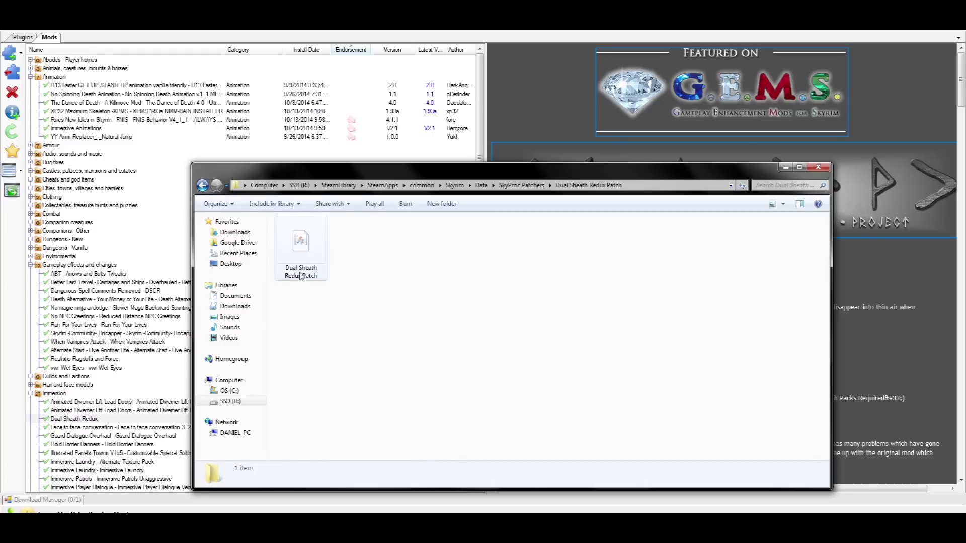
Run the Dual Sheath Redux Patch jar file and generate the patch
left_click(302, 243)
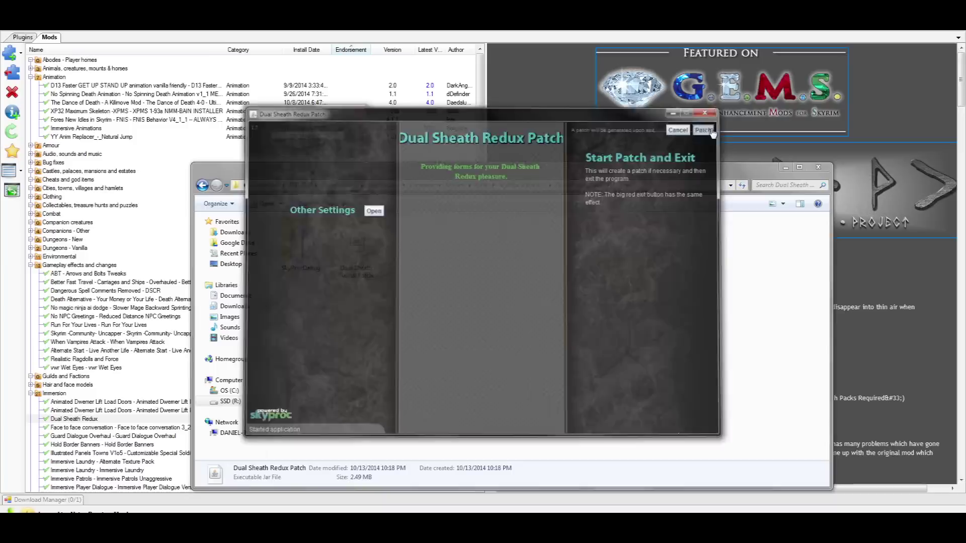
left_click(709, 128)
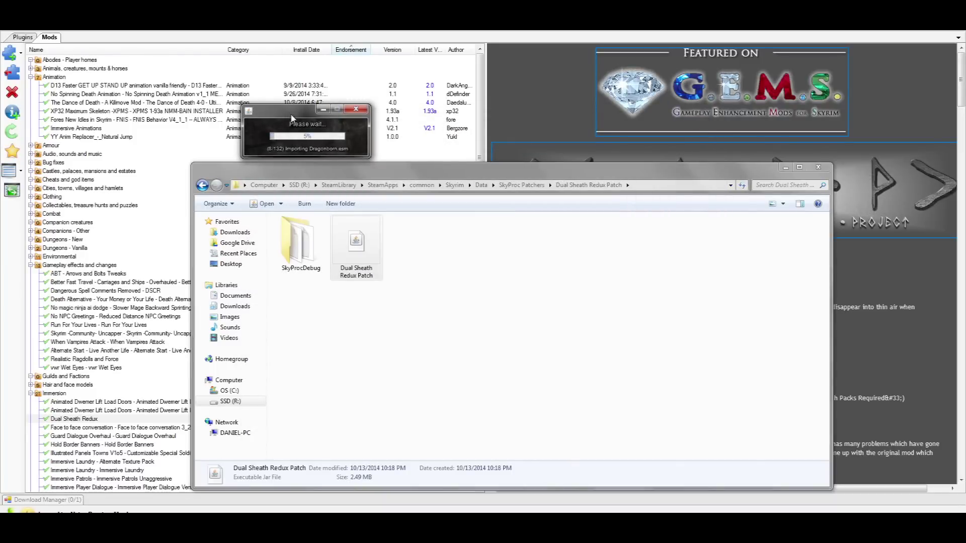
left_click_drag(290, 113, 470, 245)
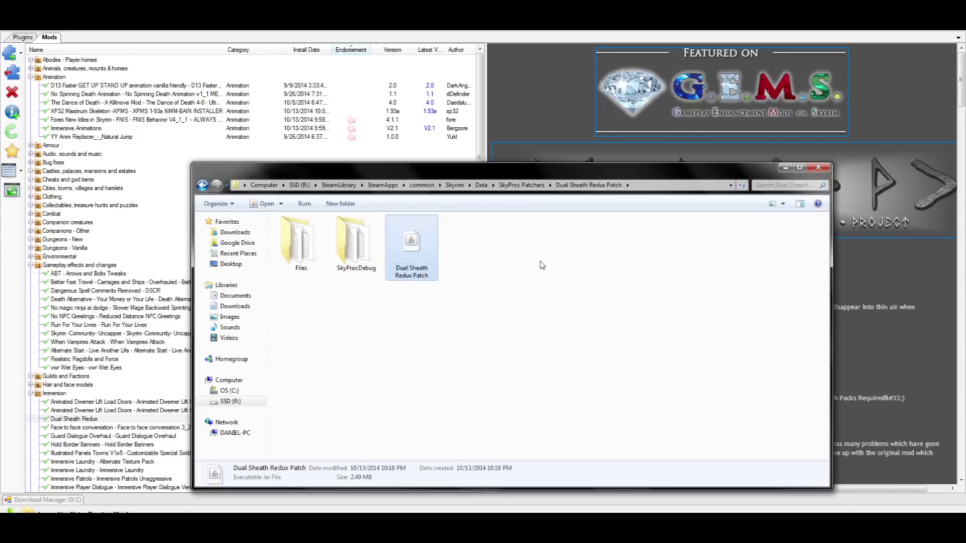
Look for the generated patch in Skyrim's Data folder, and activate Dual Sheath Redux Patch.esp in Nexus Mod Manager's plugin list
left_click(541, 265)
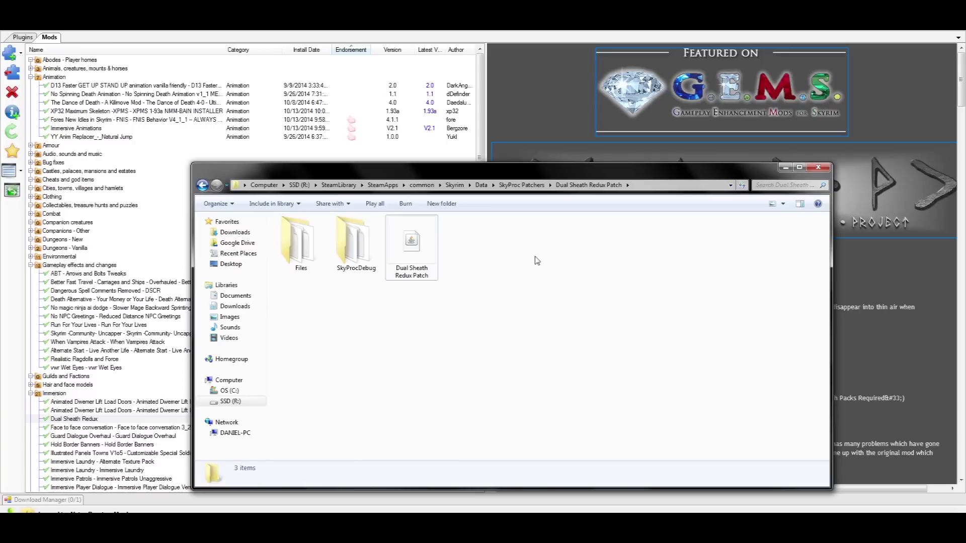
left_click(482, 186)
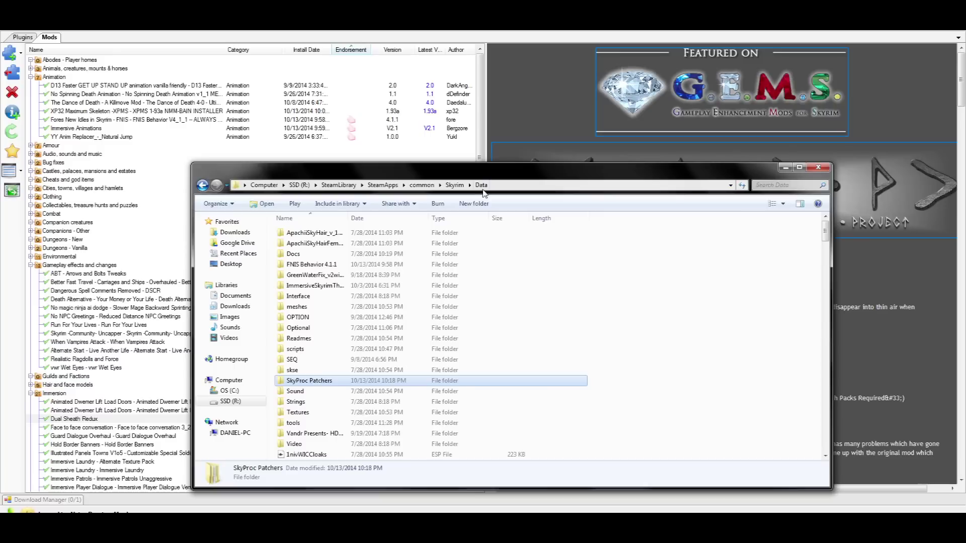
scroll(493, 349, "down", 15)
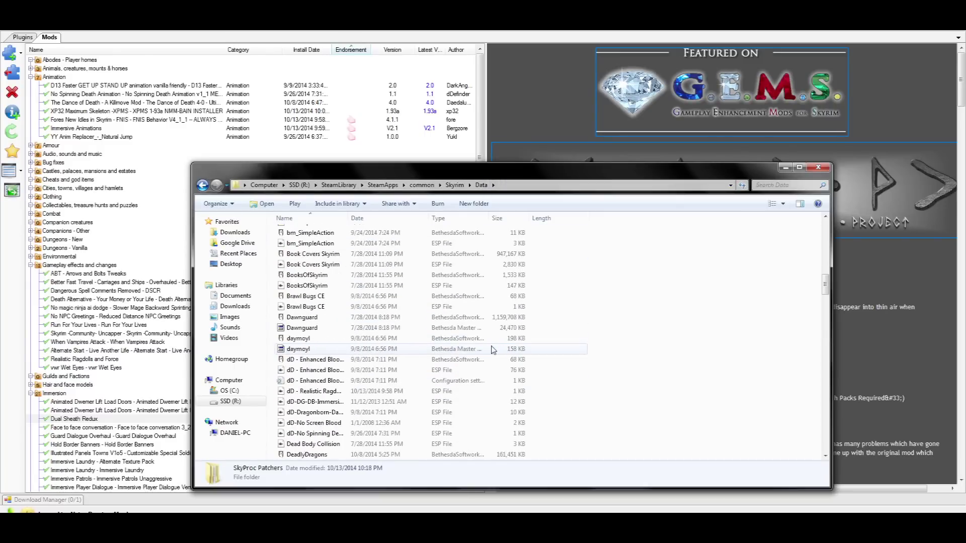
scroll(493, 350, "down", 6)
left_click(333, 372)
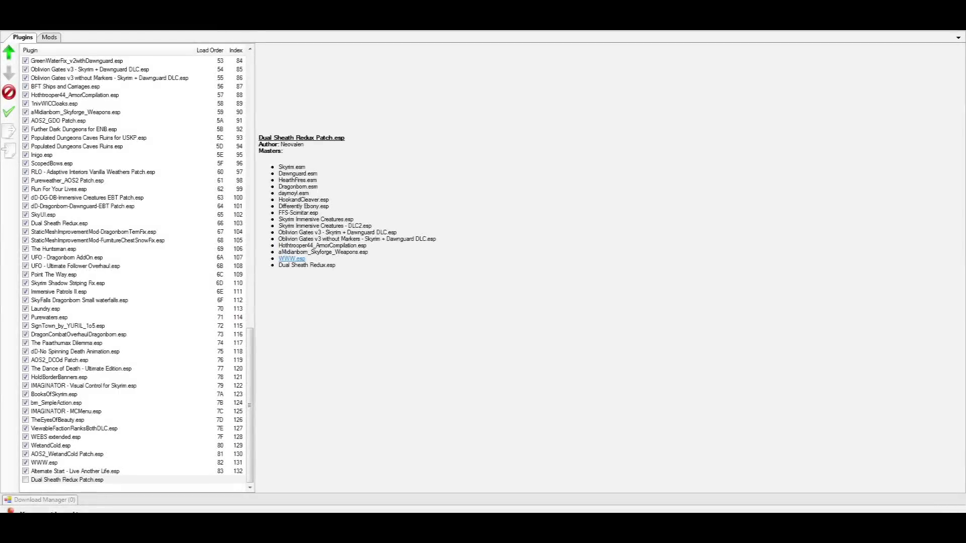
left_click(67, 479)
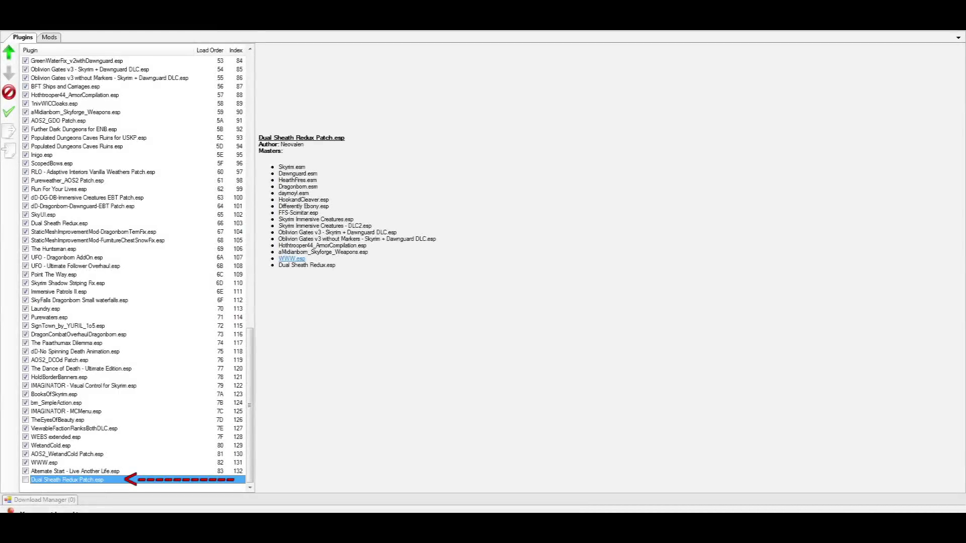
key("space")
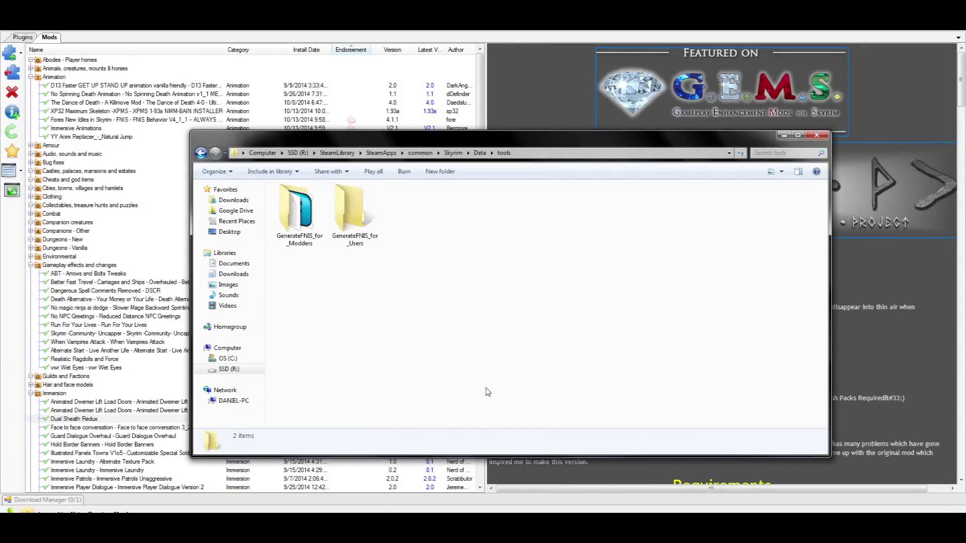
From the GenerateFNIS_for_Users folder in Data's tools folder, run GenerateFNISforUsers, update the FNIS behavior, exit it and close File Explorer
left_click(373, 237)
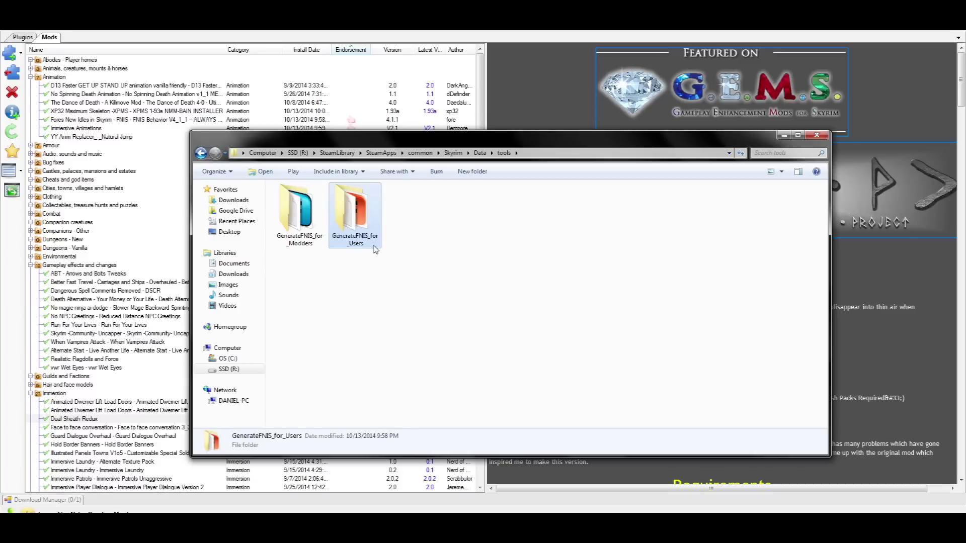
double_click(372, 215)
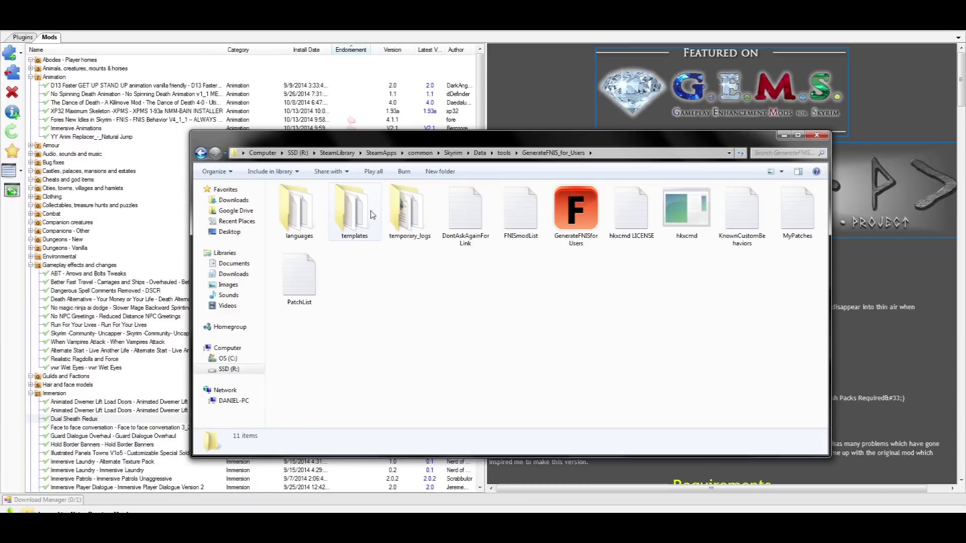
left_click(574, 225)
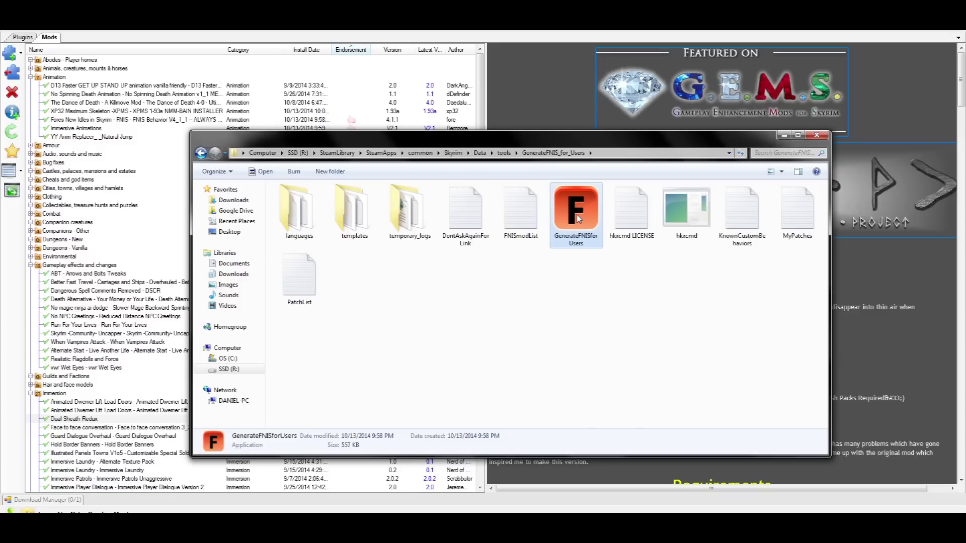
double_click(576, 217)
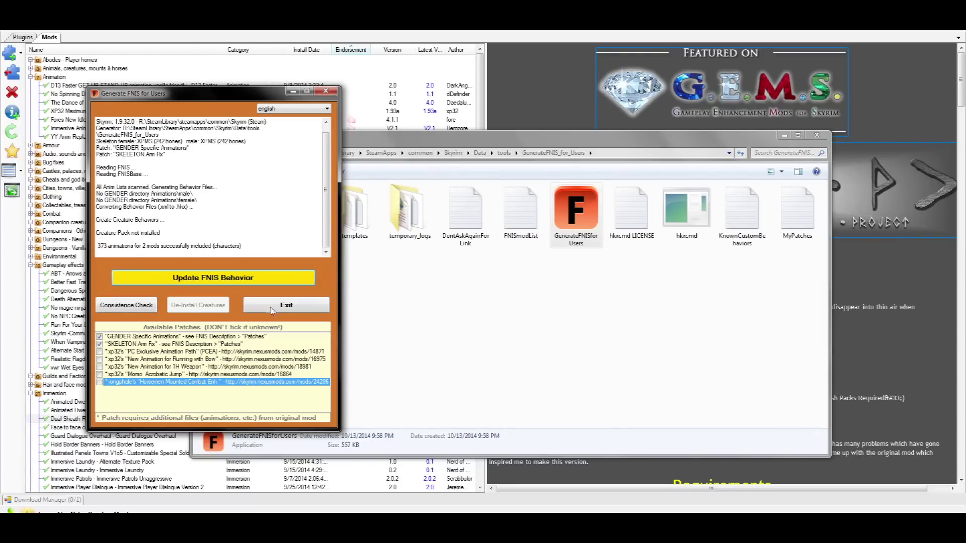
left_click(312, 305)
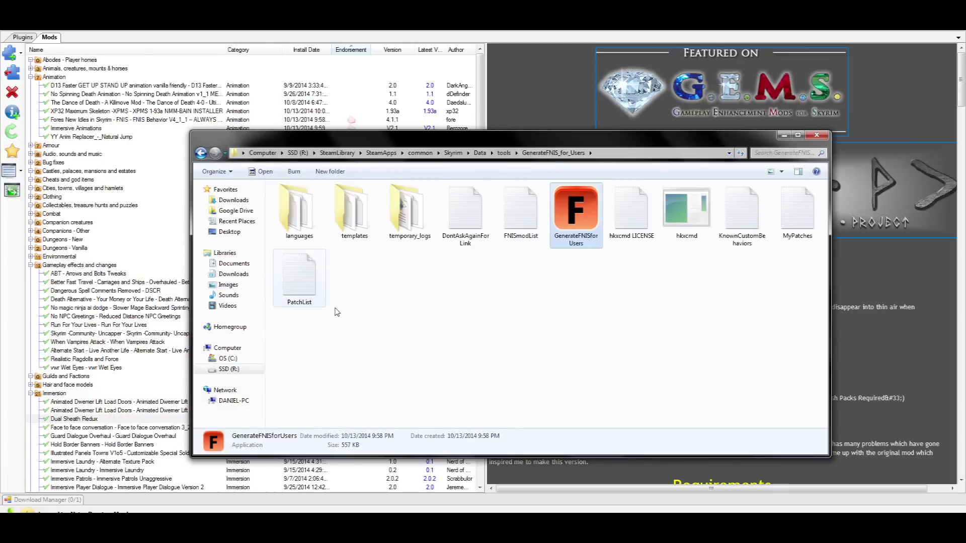
left_click(818, 136)
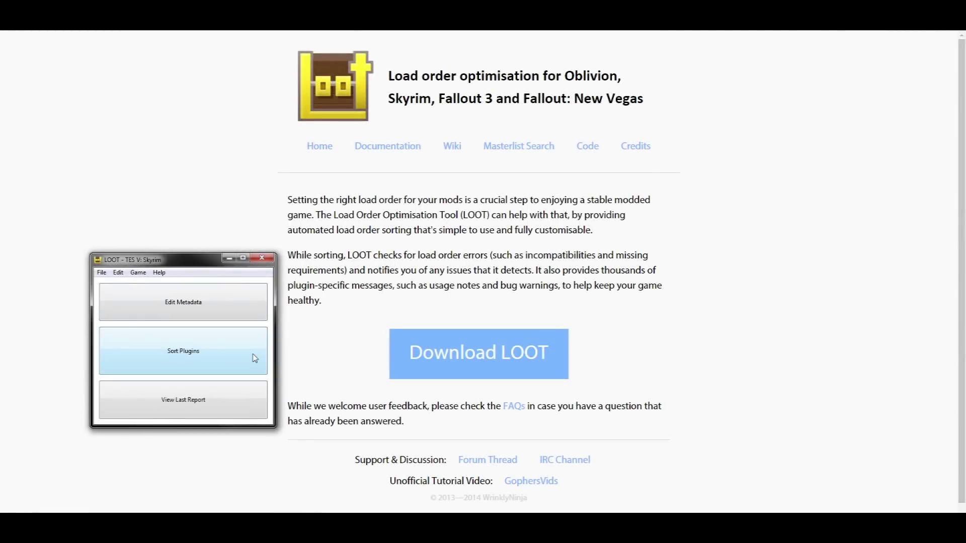
Sort the Skyrim plugins with LOOT and apply the calculated load order
left_click(251, 348)
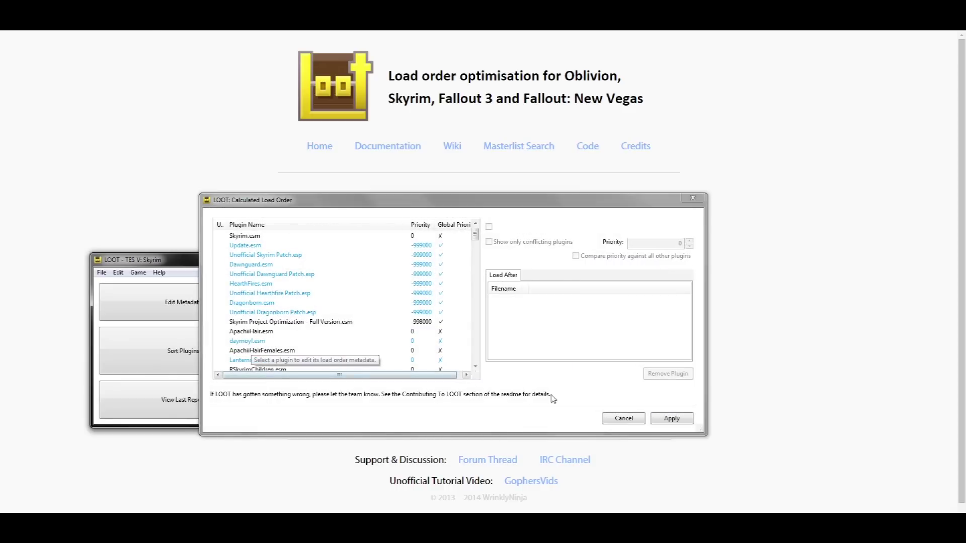
left_click(672, 418)
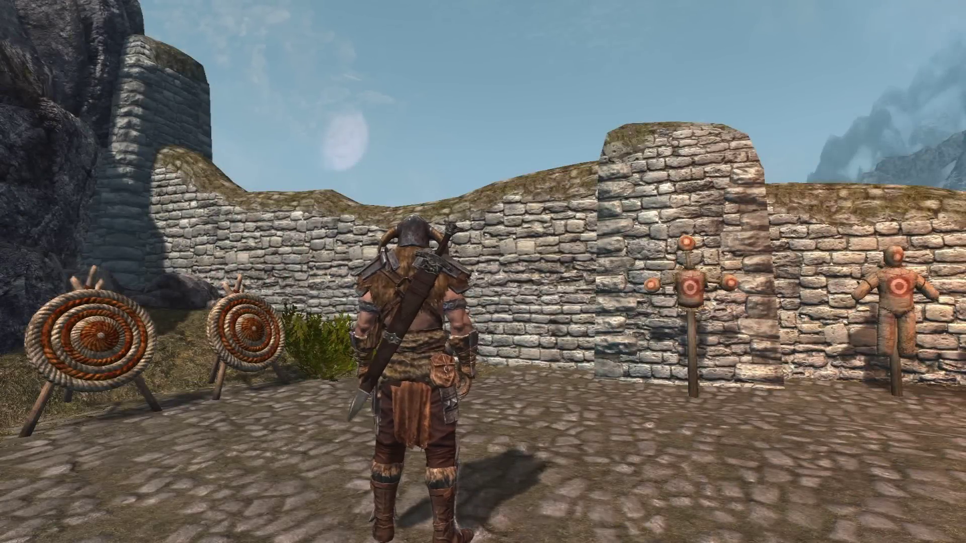
key("r")
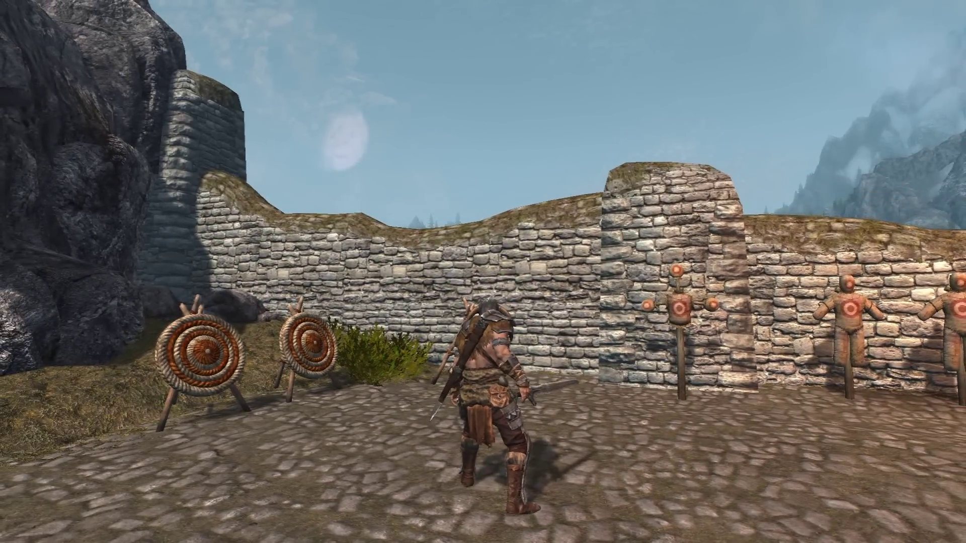
key("r")
key("w")
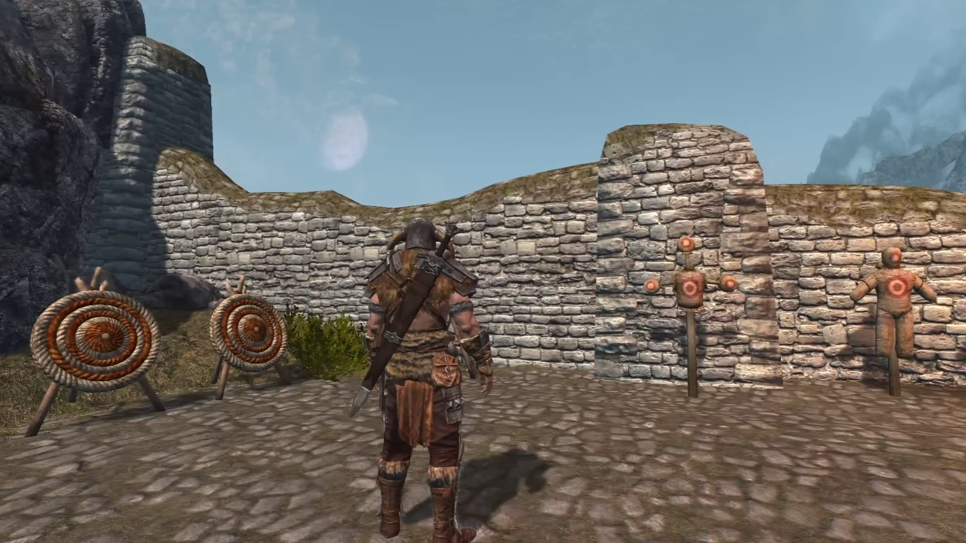
key("1")
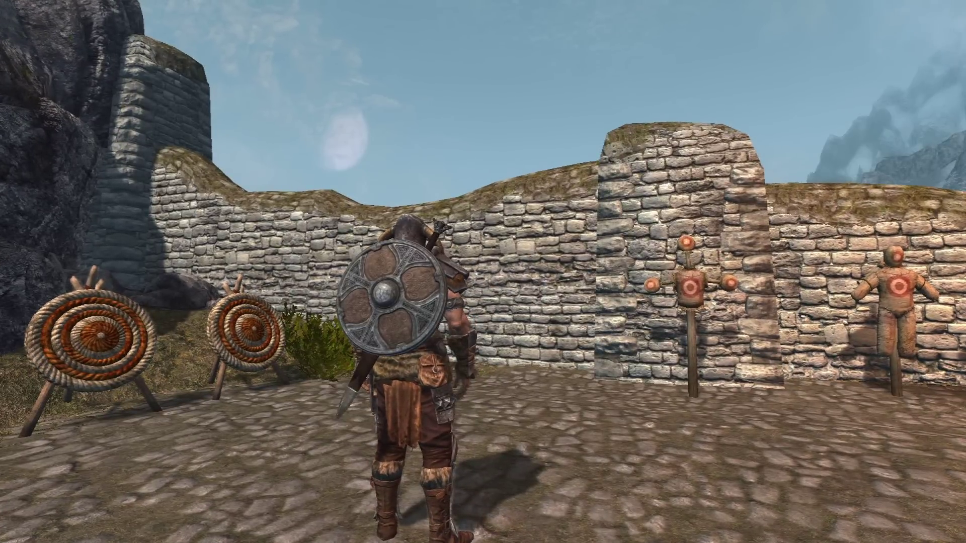
key("r")
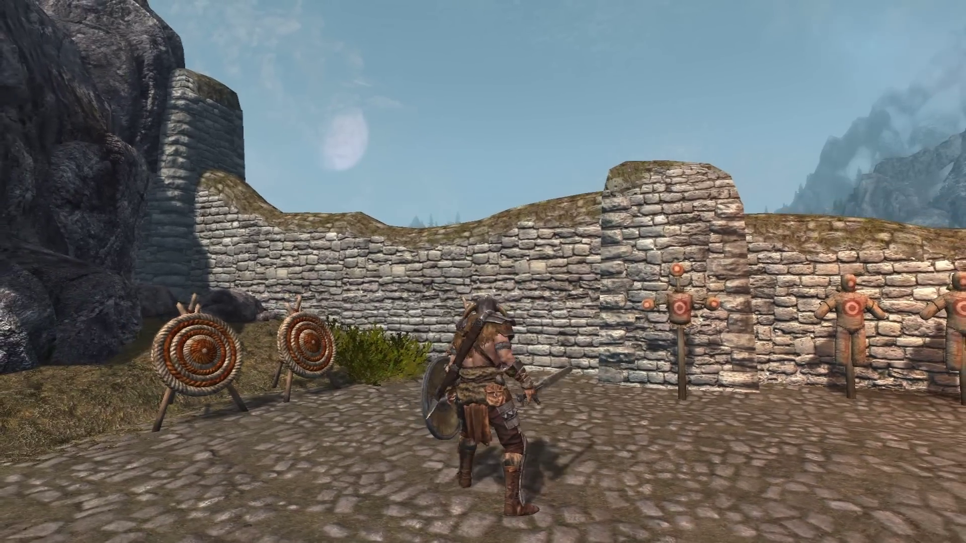
key("r")
key("w")
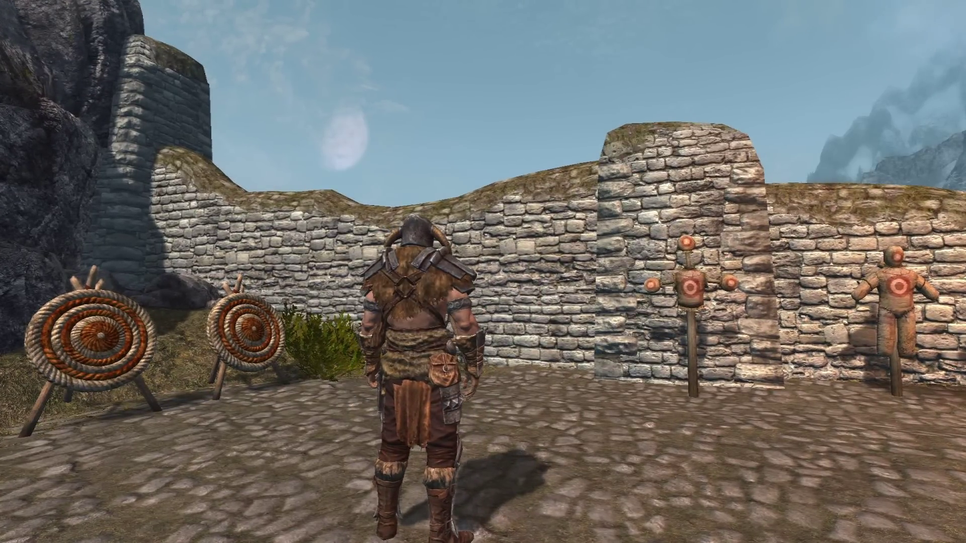
scroll(483, 272, "down", 3)
key("a")
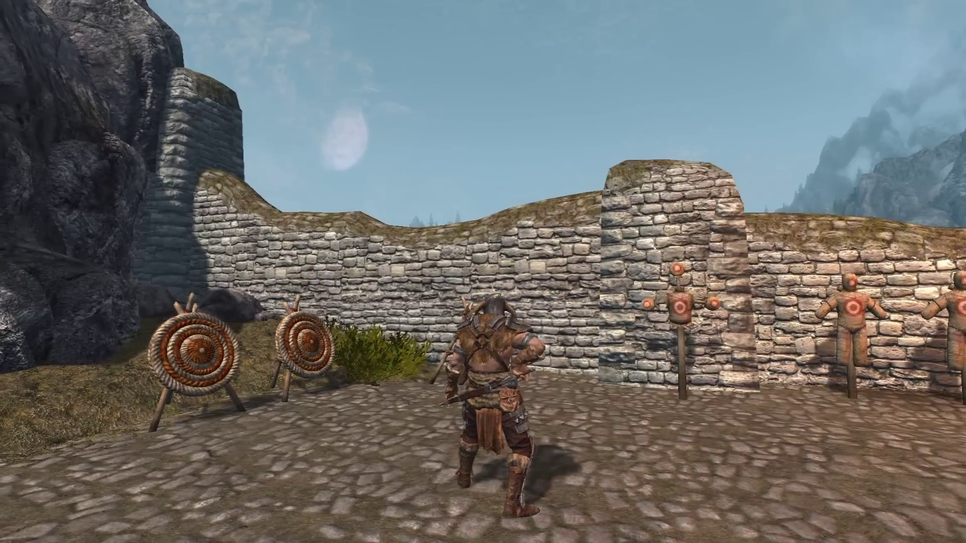
key("s")
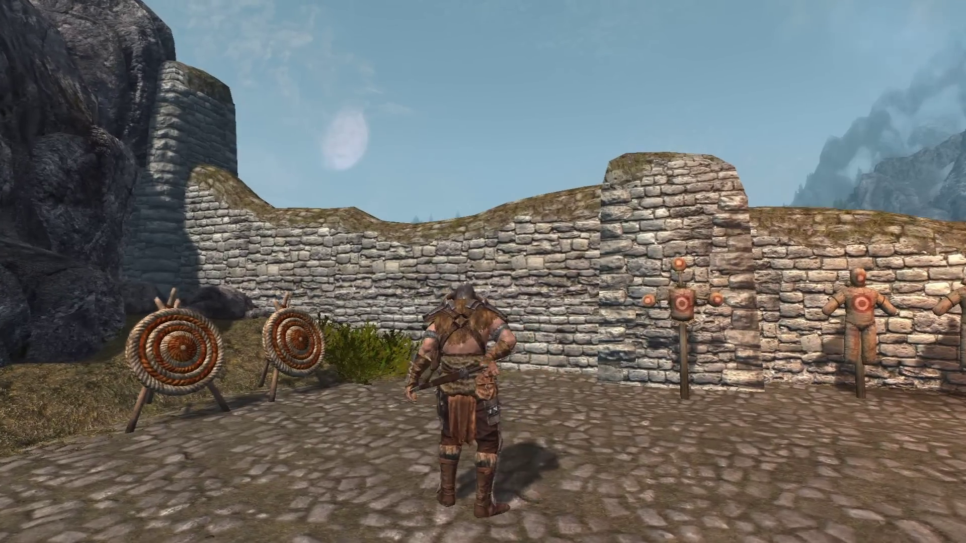
key("w")
scroll(483, 272, "up", 3)
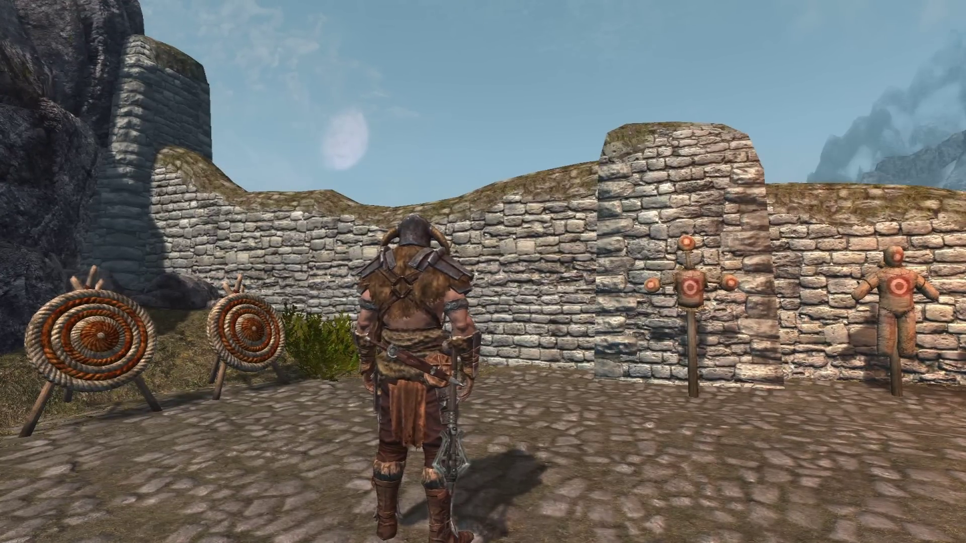
key("2")
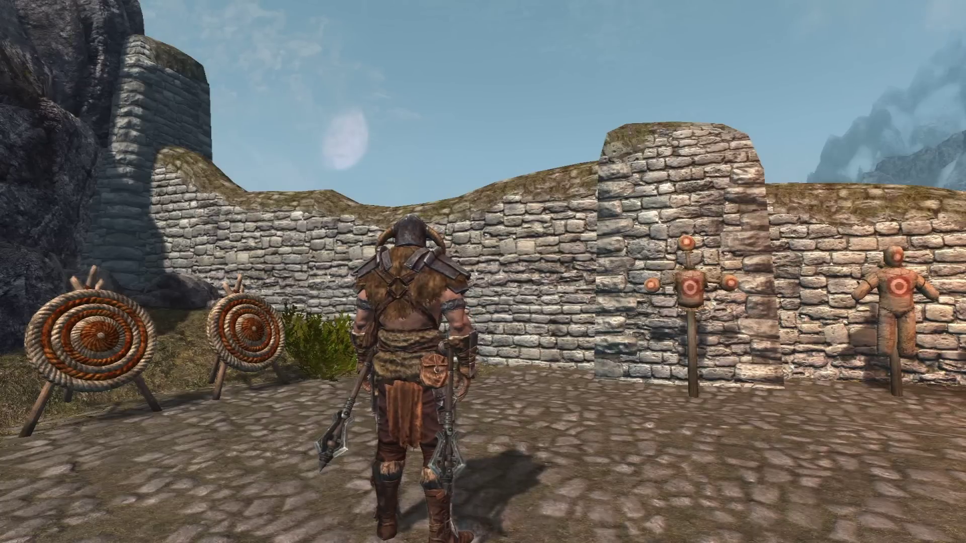
key("2")
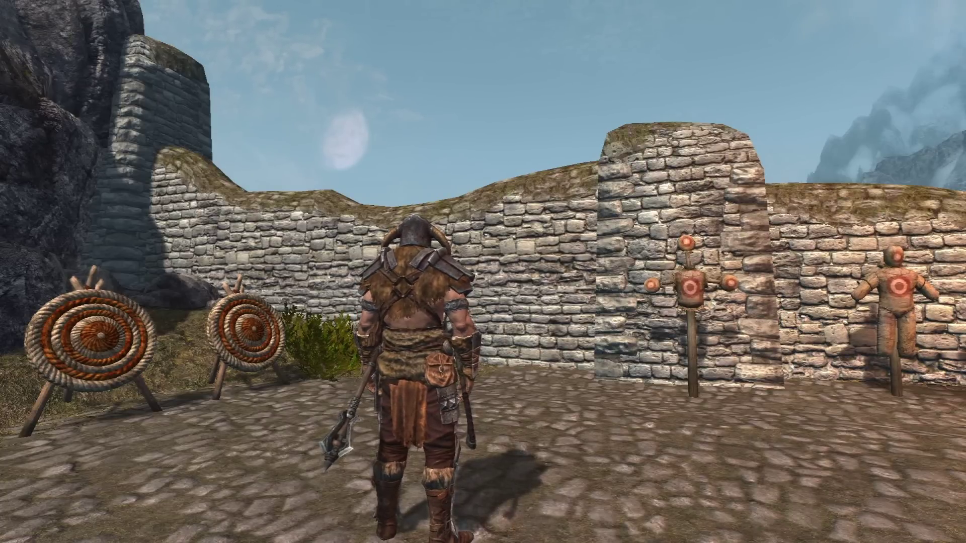
key("2")
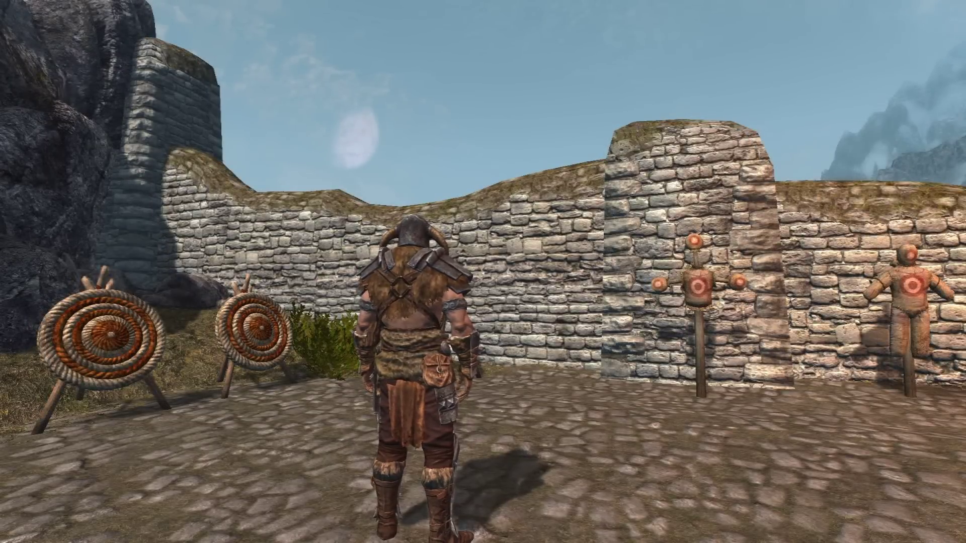
In Skyrim, equip a Goblin Shaman staff from the favorites list and check how it is carried on the character's back
key("q")
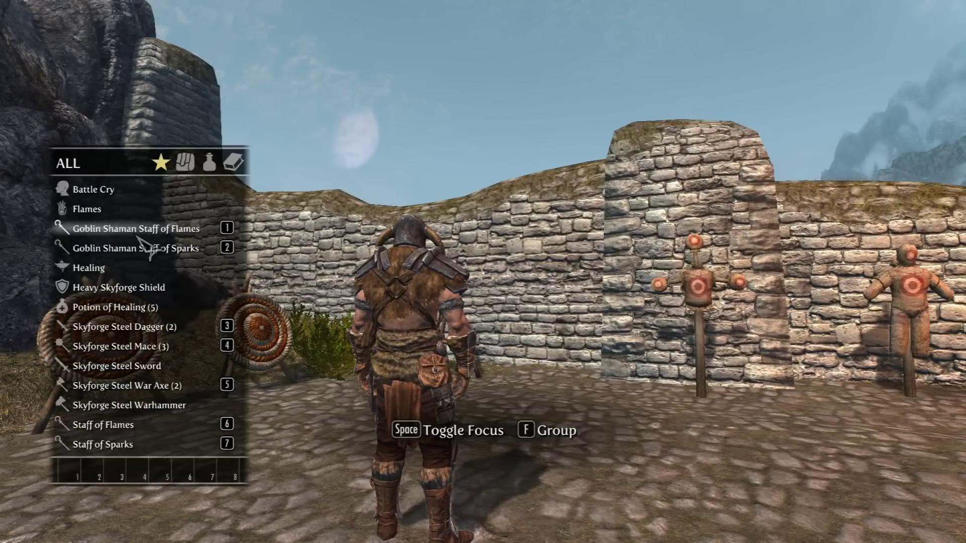
left_click(137, 235)
right_click(138, 243)
key("Escape")
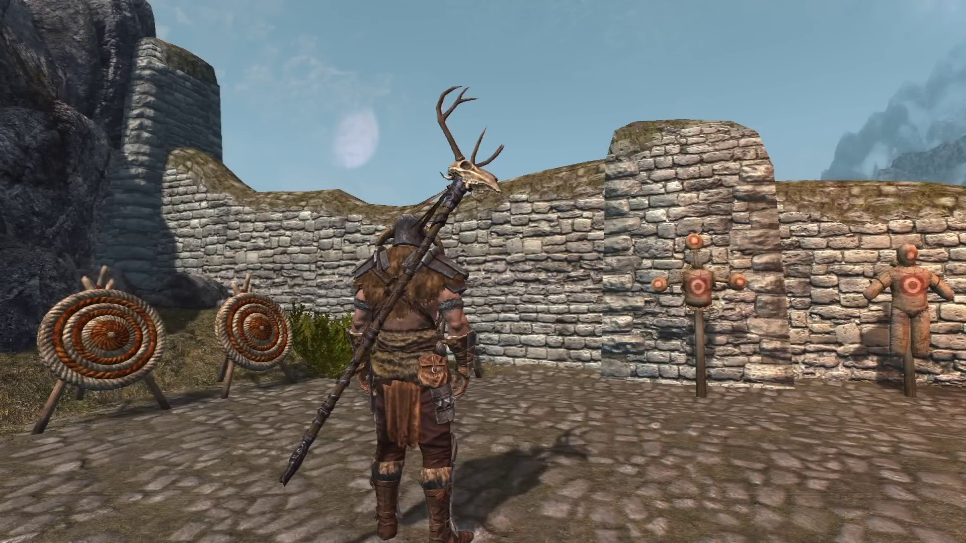
Open Dual Sheath Redux in Skyrim's mod configuration, review its General and Start/Stop pages, and leave the menu
key("Escape")
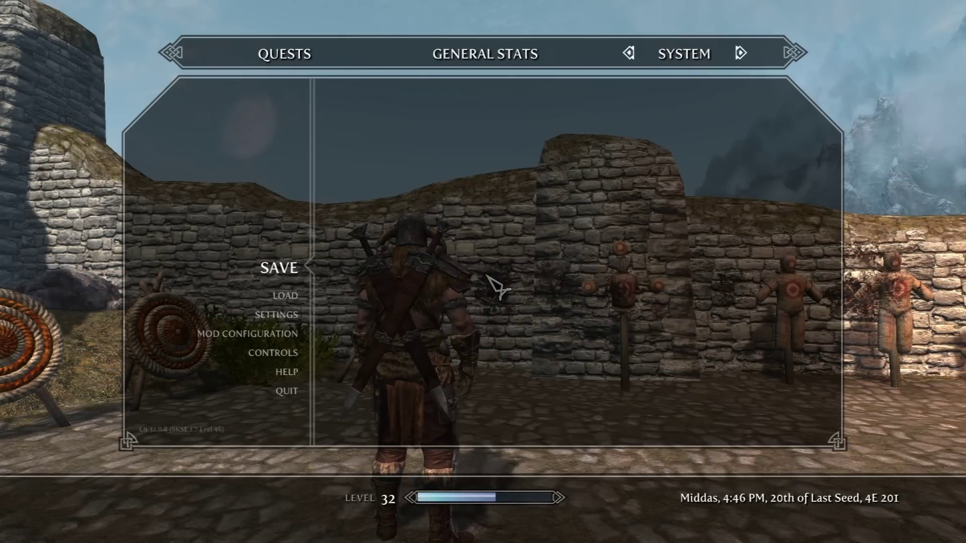
left_click(272, 333)
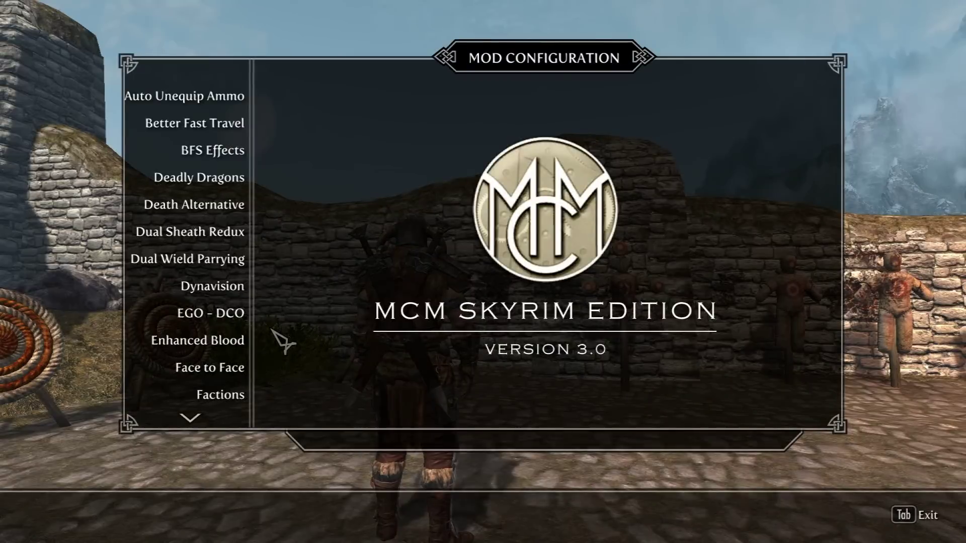
left_click(230, 236)
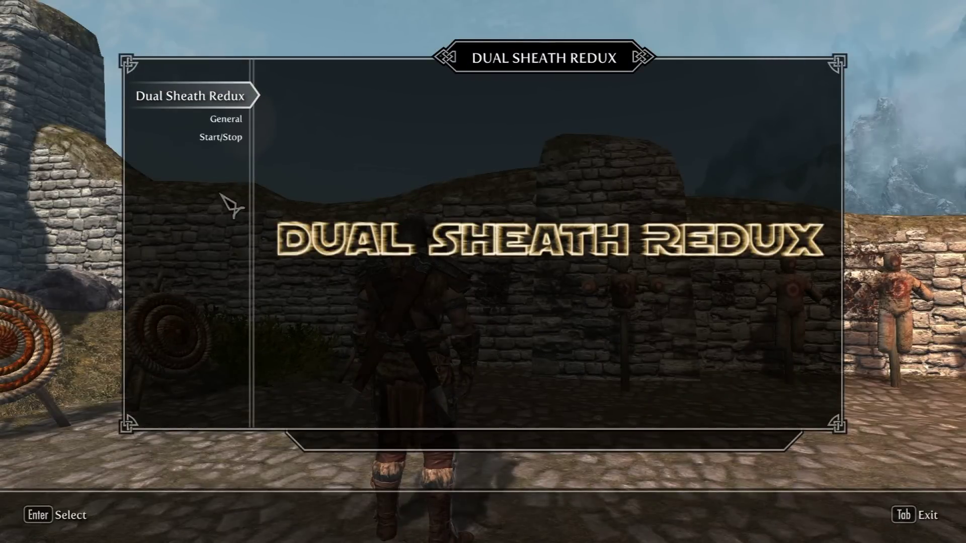
left_click(221, 122)
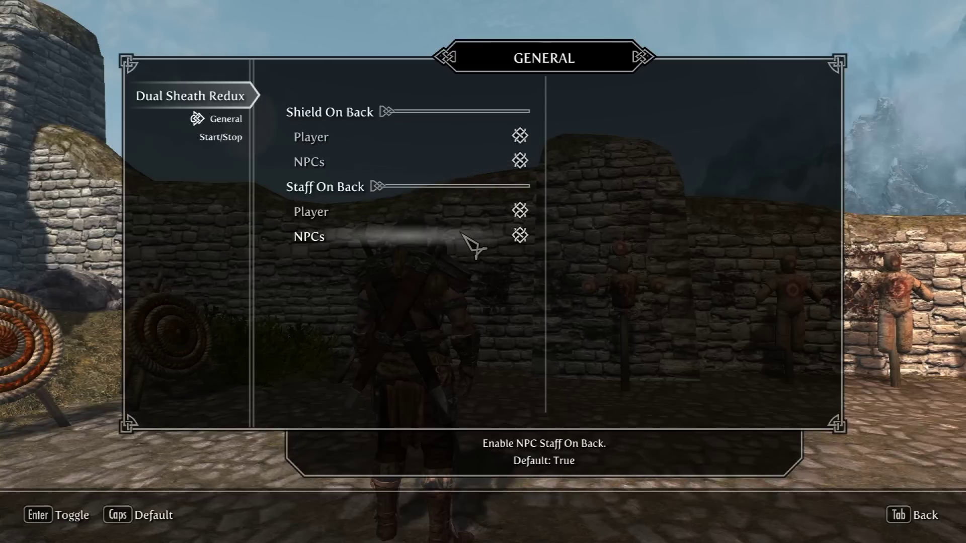
left_click(238, 134)
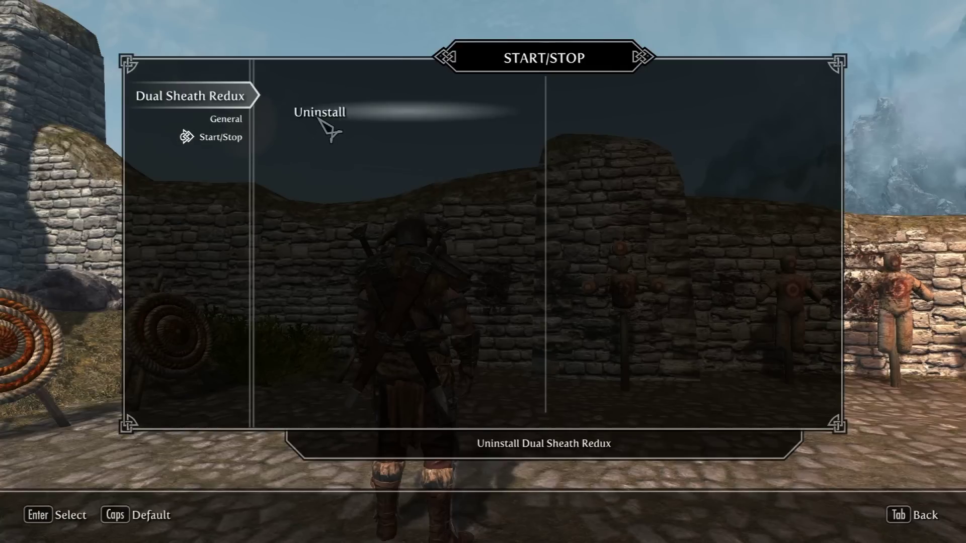
left_click(244, 124)
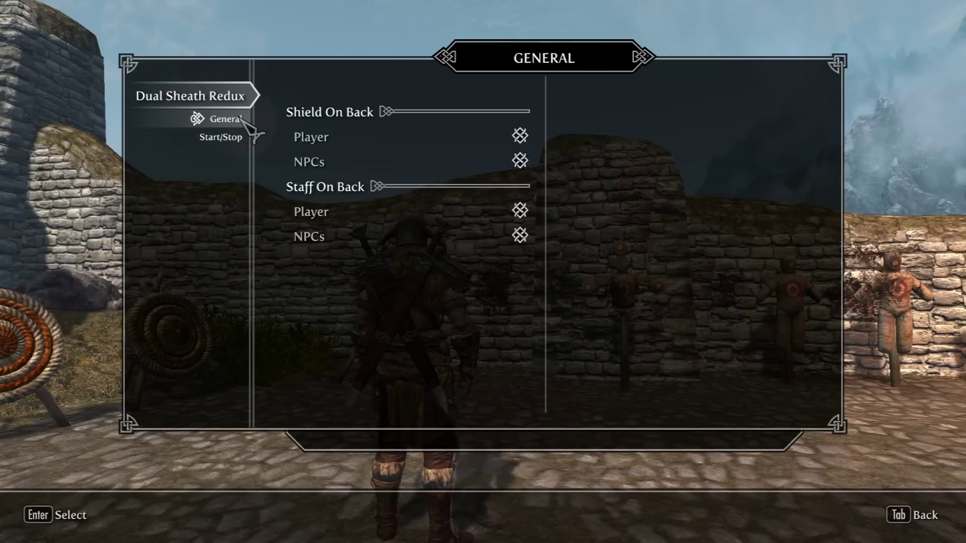
left_click(232, 104)
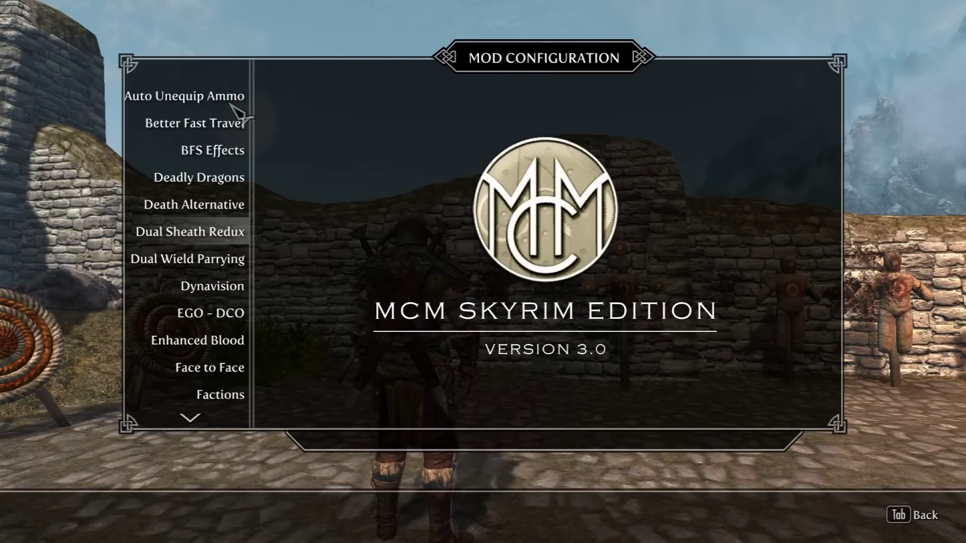
key("Tab")
key("Tab")
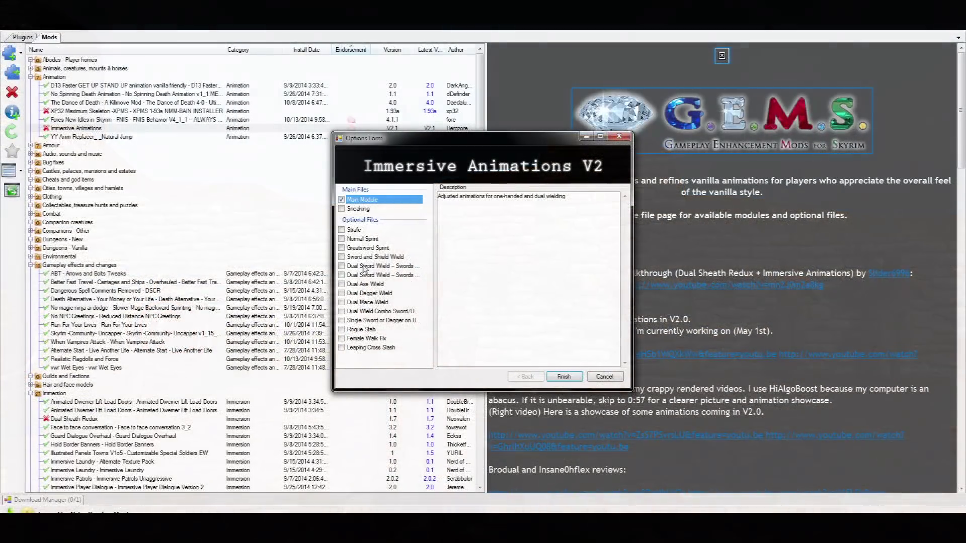